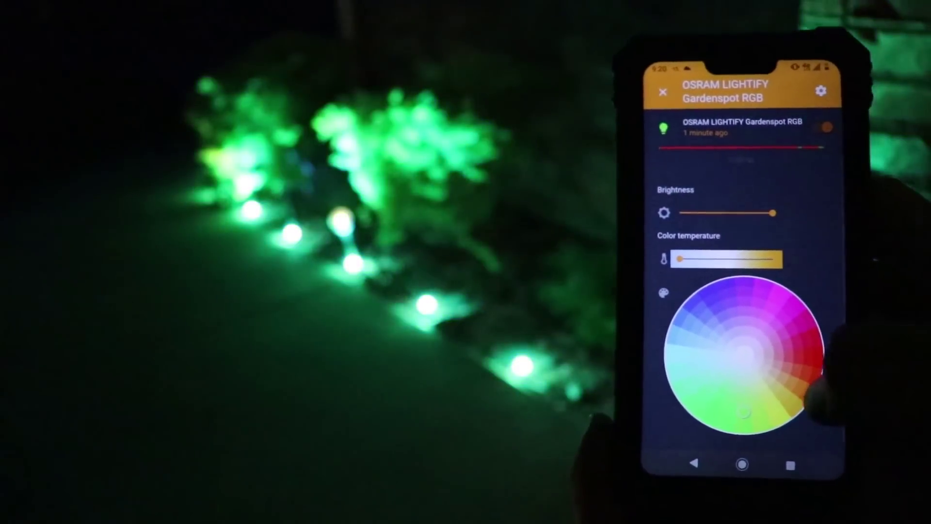
- Drag the Lightify Brightness slider to about the middle to halve the Gardenspot lights
{"action": "left_click_drag", "start_coordinate": [735, 235], "coordinate": [723, 236]}
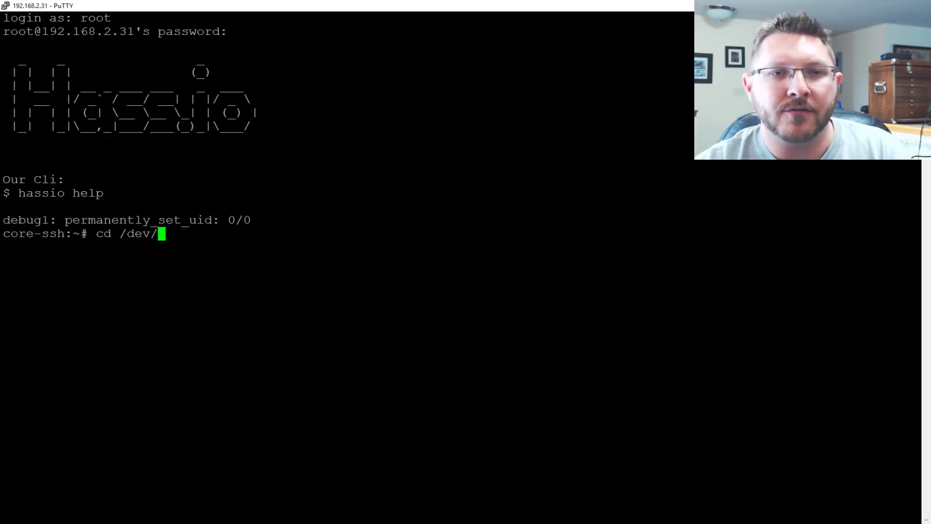
- Change into /dev and run ls -l, revealing ttyAMA0, ttyUSB0 and ttyUSB1
{"action": "key", "text": "Return"}
{"action": "type", "text": "ls"}
{"action": "key", "text": "BackSpace"}
{"action": "key", "text": "BackSpace"}
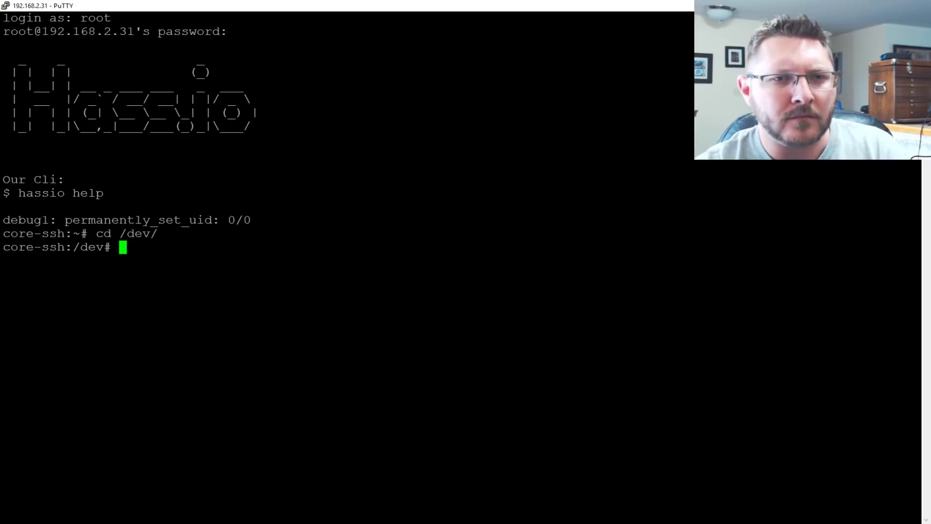
{"action": "type", "text": "ls -l"}
{"action": "key", "text": "Return"}
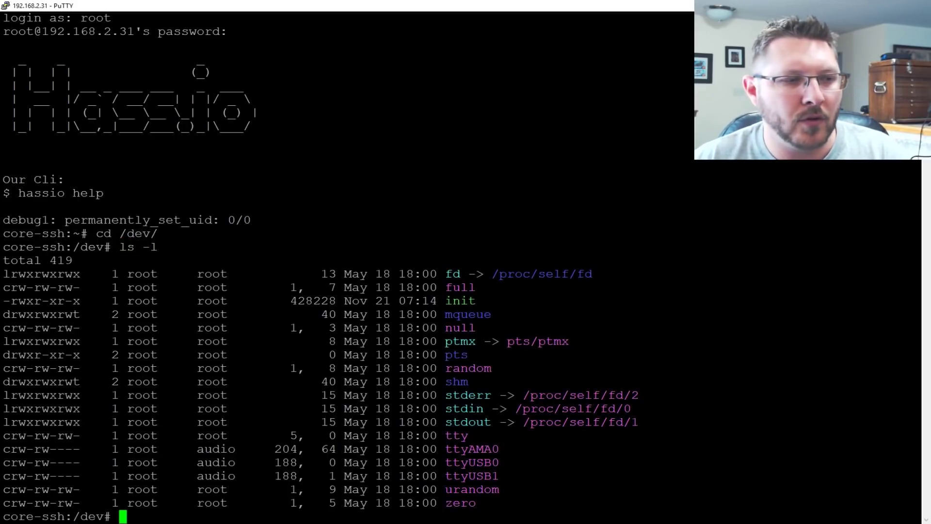
{"action": "left_click_drag", "start_coordinate": [500, 475], "coordinate": [3, 462]}
{"action": "left_click", "coordinate": [4, 463]}
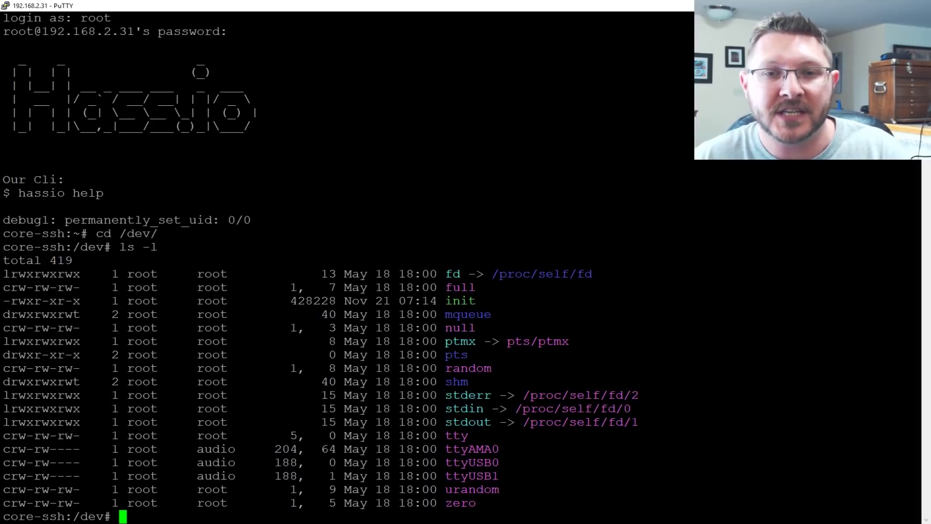
{"action": "double_click", "coordinate": [484, 463]}
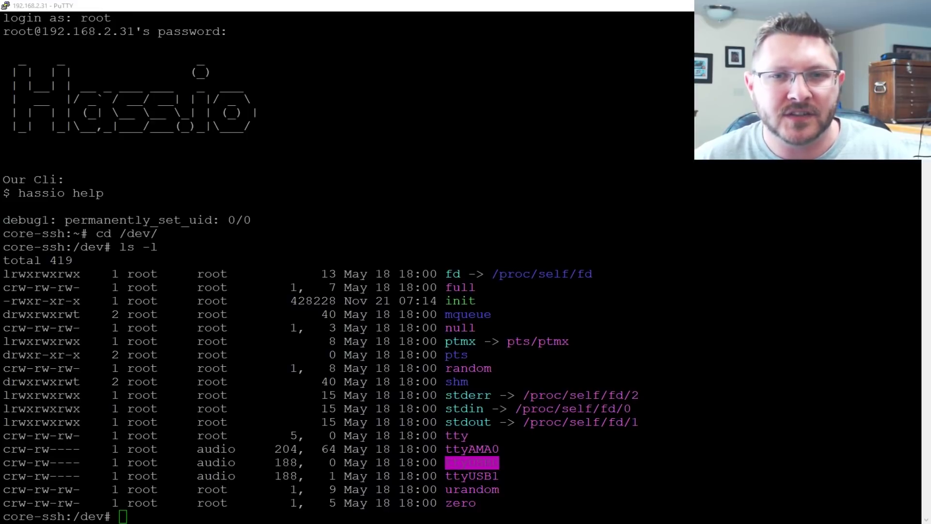
{"action": "key", "text": "alt+Tab"}
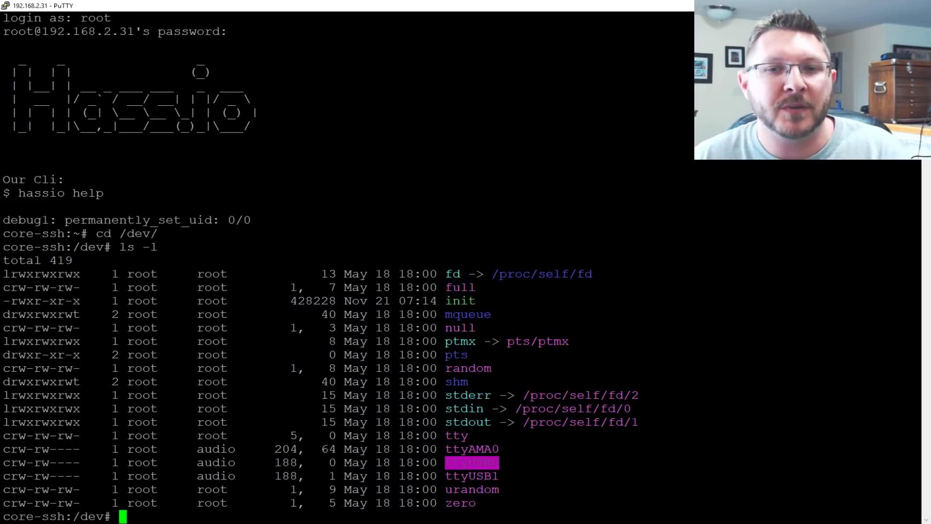
{"action": "double_click", "coordinate": [483, 476]}
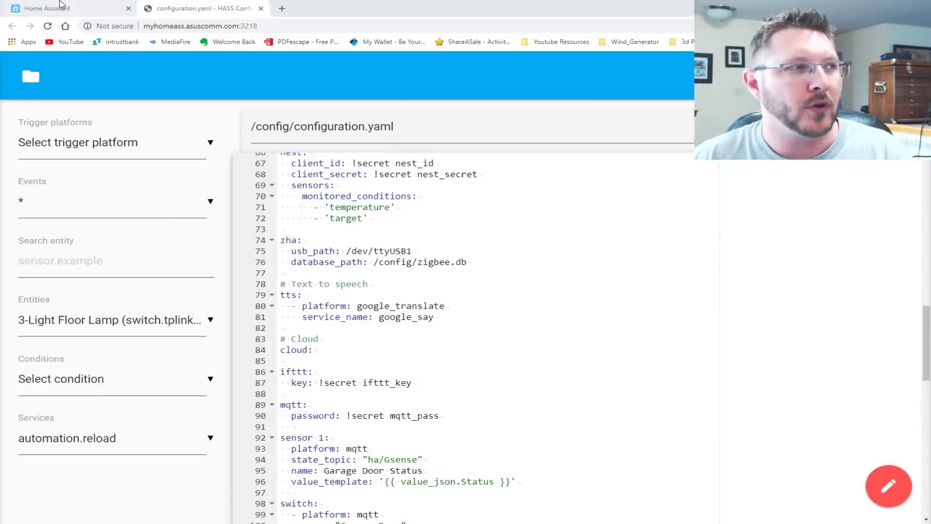
- Browse Home Assistant's Configuration > General page and the Hass.io System information
{"action": "left_click", "coordinate": [27, 8]}
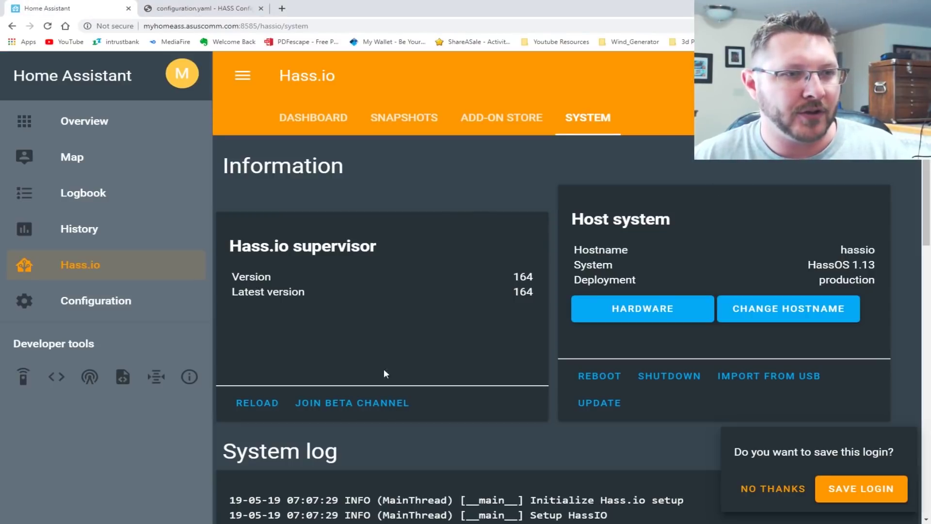
{"action": "scroll", "coordinate": [424, 286], "scroll_direction": "down", "scroll_amount": 3}
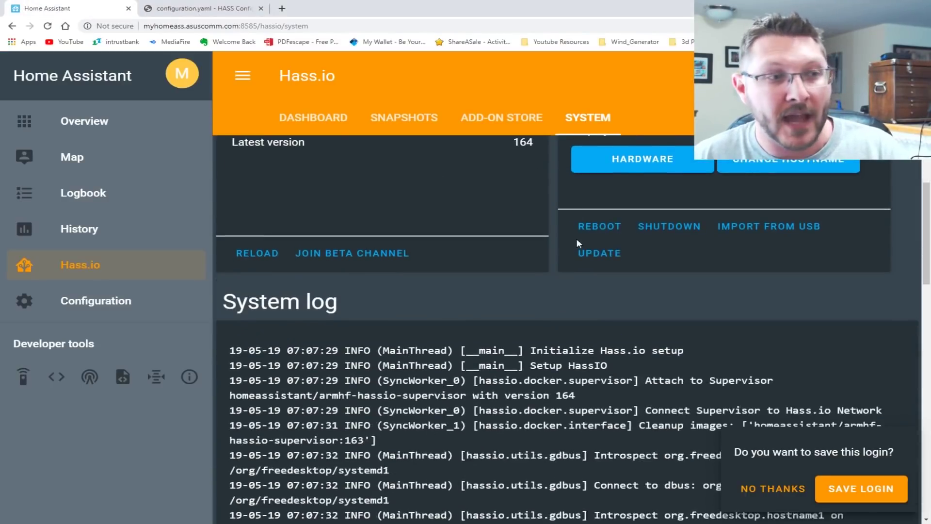
{"action": "scroll", "coordinate": [455, 282], "scroll_direction": "up", "scroll_amount": 3}
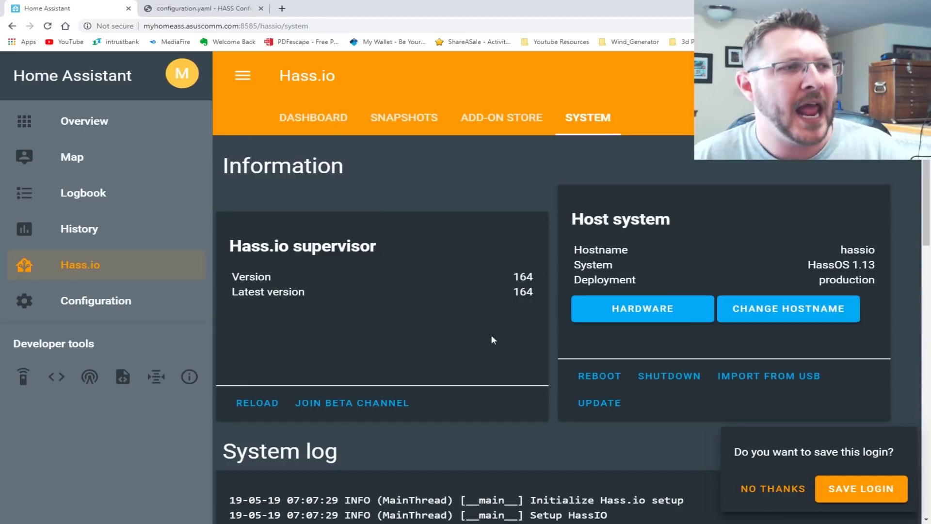
{"action": "left_click", "coordinate": [144, 304]}
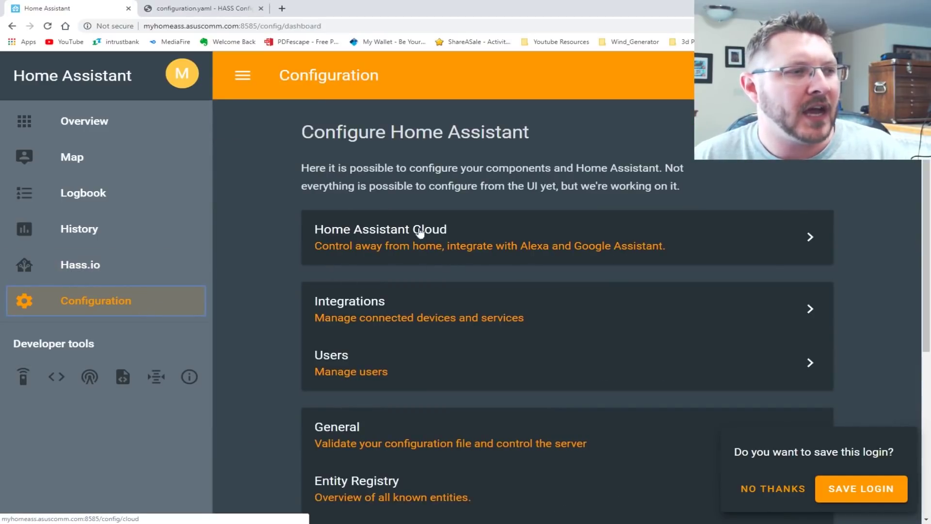
{"action": "scroll", "coordinate": [421, 240], "scroll_direction": "down", "scroll_amount": 3}
{"action": "left_click", "coordinate": [322, 293]}
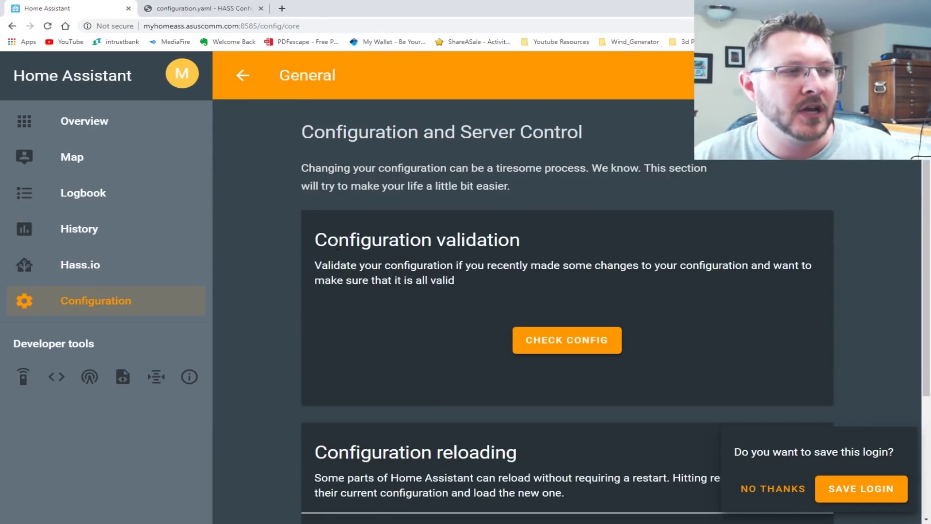
{"action": "scroll", "coordinate": [561, 225], "scroll_direction": "down", "scroll_amount": 3}
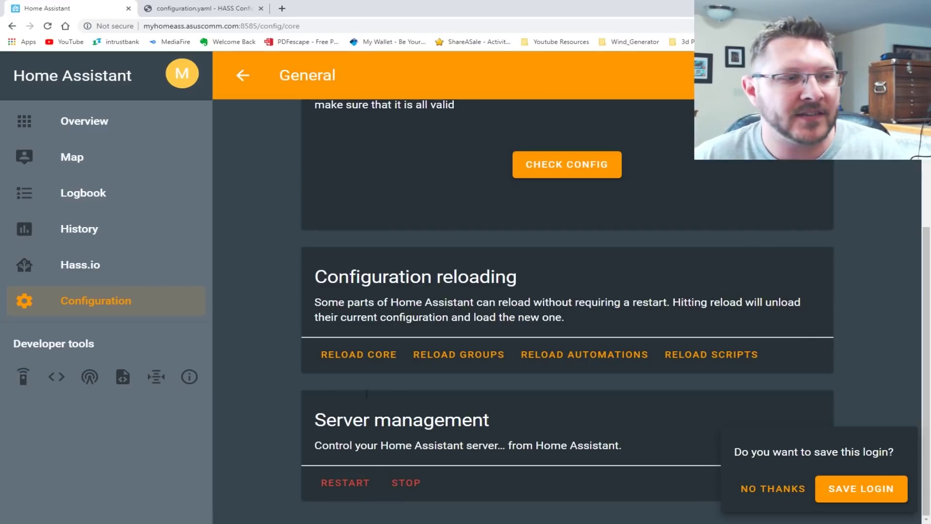
{"action": "left_click", "coordinate": [108, 270]}
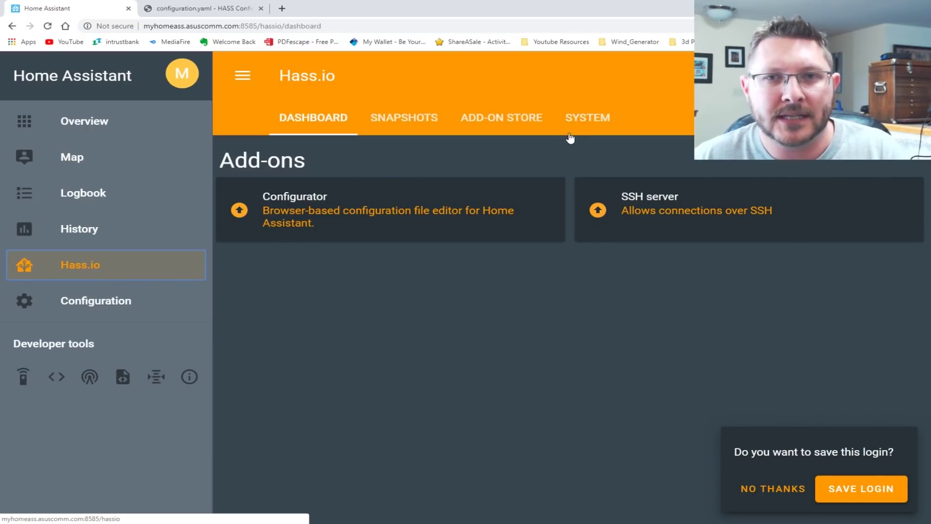
{"action": "left_click", "coordinate": [585, 125]}
{"action": "scroll", "coordinate": [460, 293], "scroll_direction": "down", "scroll_amount": 3}
{"action": "scroll", "coordinate": [461, 292], "scroll_direction": "up", "scroll_amount": 4}
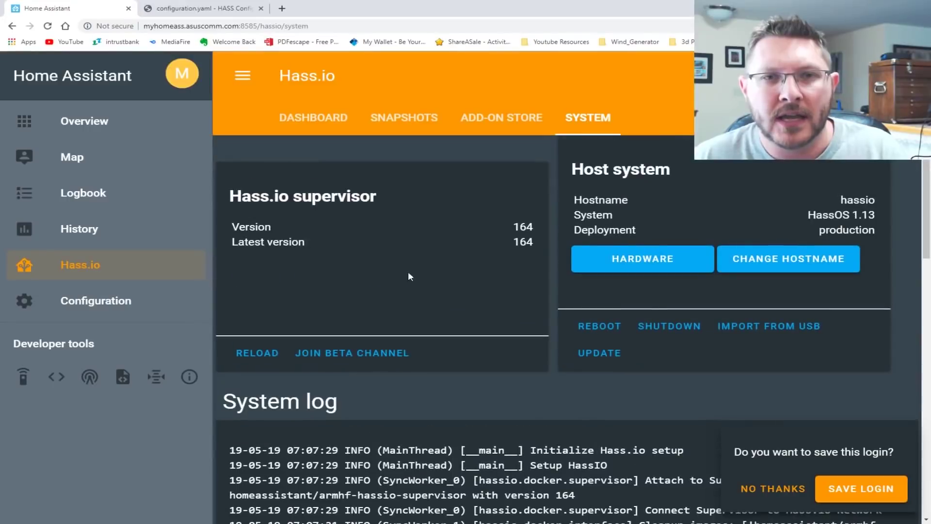
- Bring up configuration.yaml showing the zha usb_path /dev/ttyUSB1 and database_path /config/zigbee.db
{"action": "left_click", "coordinate": [106, 307]}
{"action": "scroll", "coordinate": [600, 285], "scroll_direction": "down", "scroll_amount": 5}
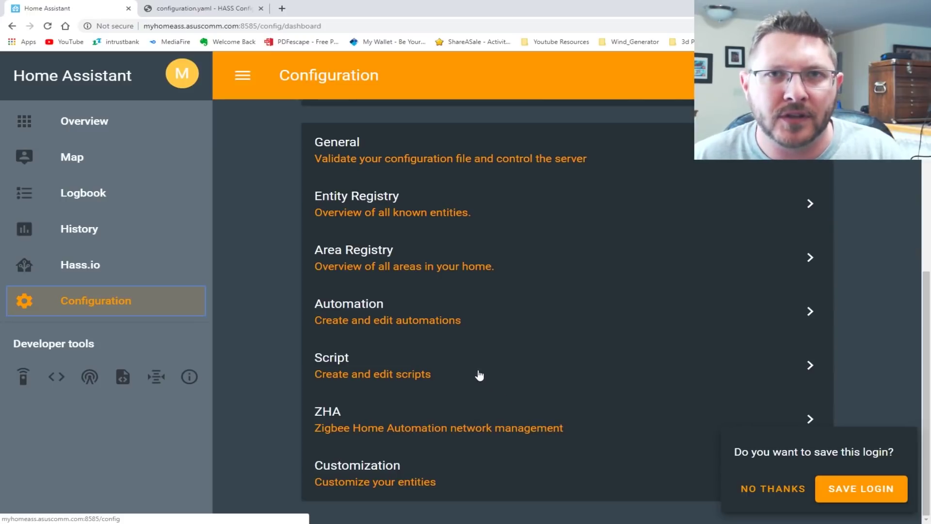
{"action": "scroll", "coordinate": [478, 374], "scroll_direction": "up", "scroll_amount": 5}
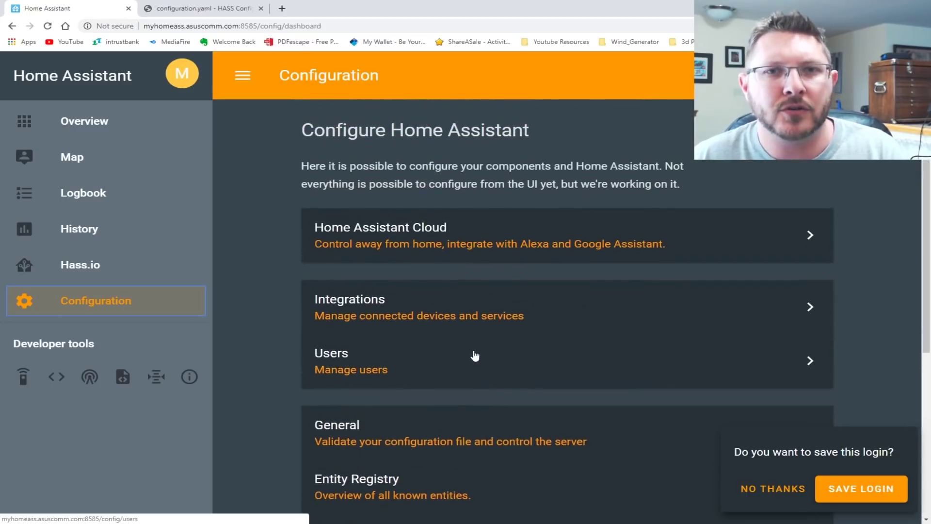
{"action": "left_click", "coordinate": [200, 8]}
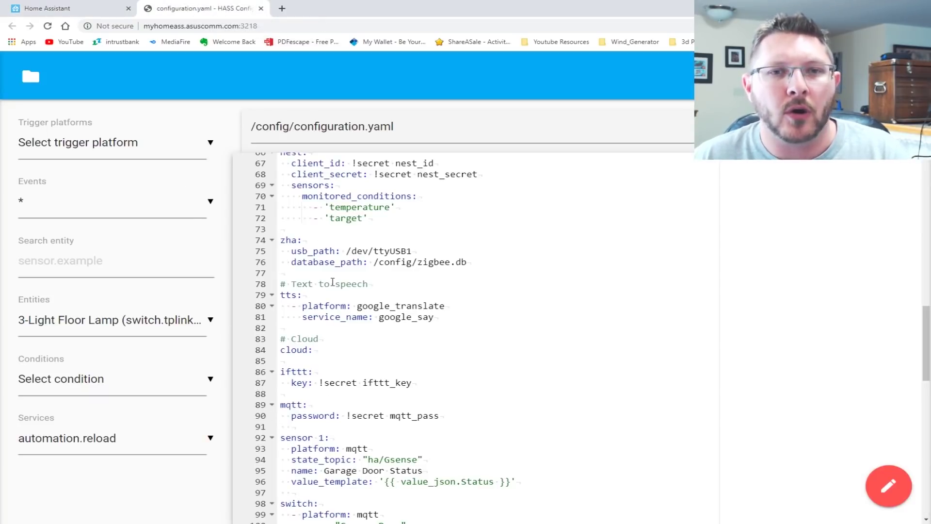
{"action": "left_click", "coordinate": [92, 8]}
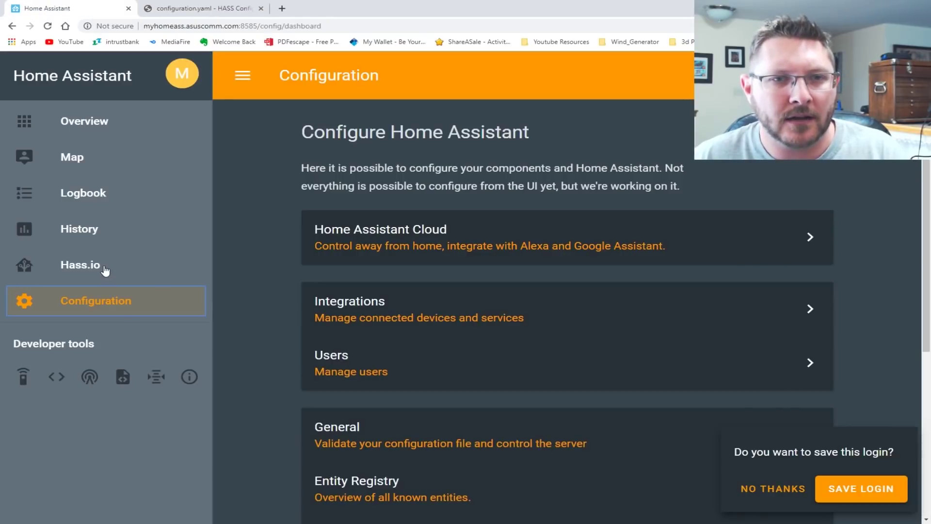
{"action": "left_click", "coordinate": [103, 267]}
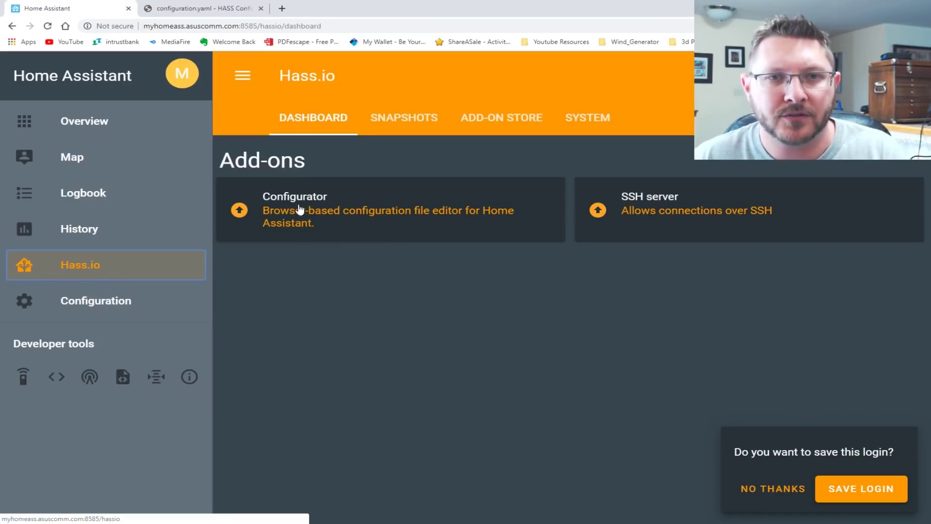
{"action": "left_click", "coordinate": [221, 7]}
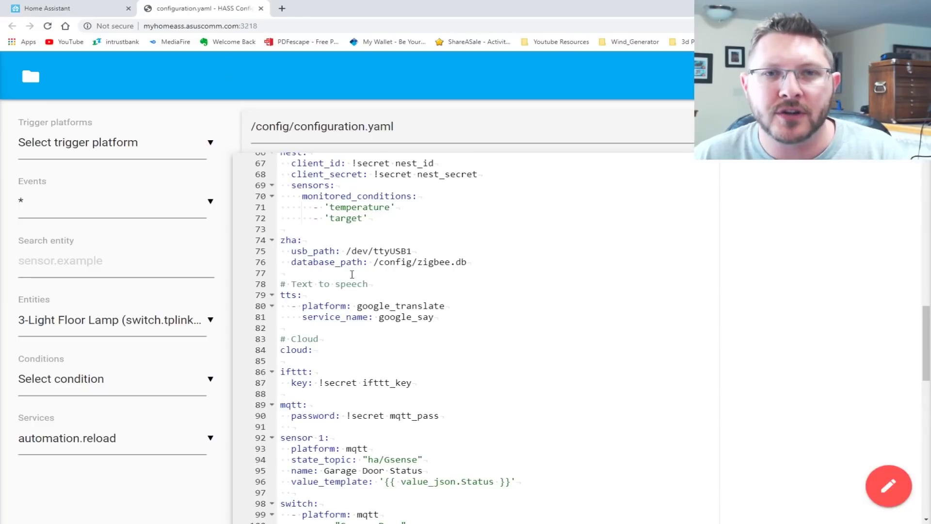
{"action": "scroll", "coordinate": [341, 305], "scroll_direction": "down", "scroll_amount": 1}
{"action": "scroll", "coordinate": [344, 320], "scroll_direction": "down", "scroll_amount": 1}
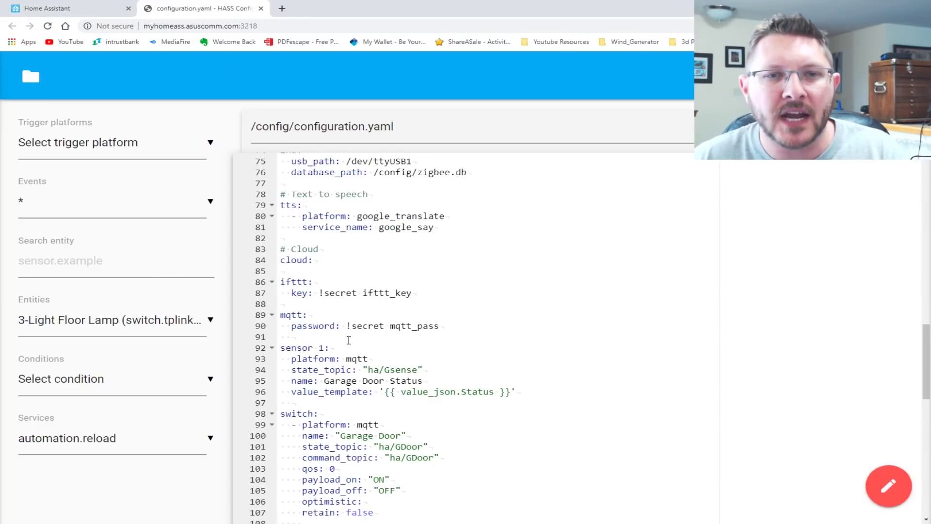
{"action": "scroll", "coordinate": [342, 251], "scroll_direction": "up", "scroll_amount": 2}
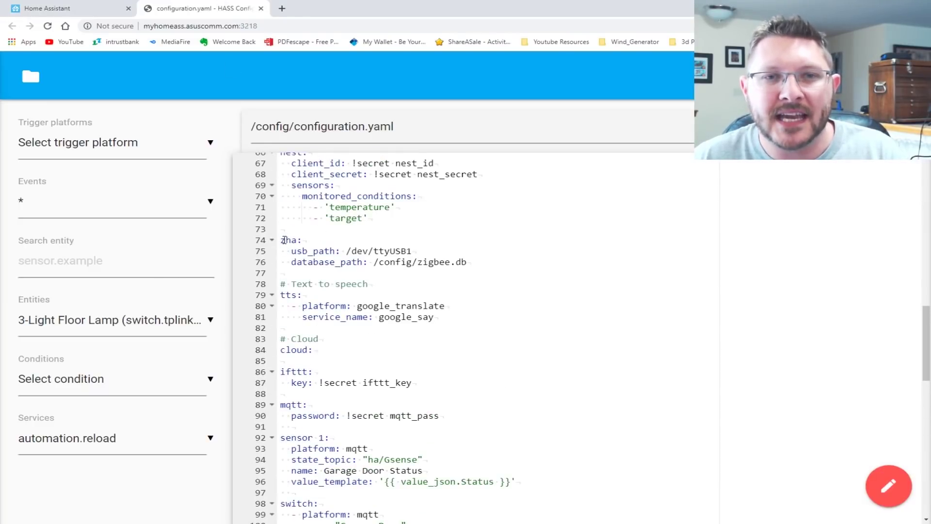
{"action": "left_click_drag", "start_coordinate": [282, 240], "coordinate": [502, 268]}
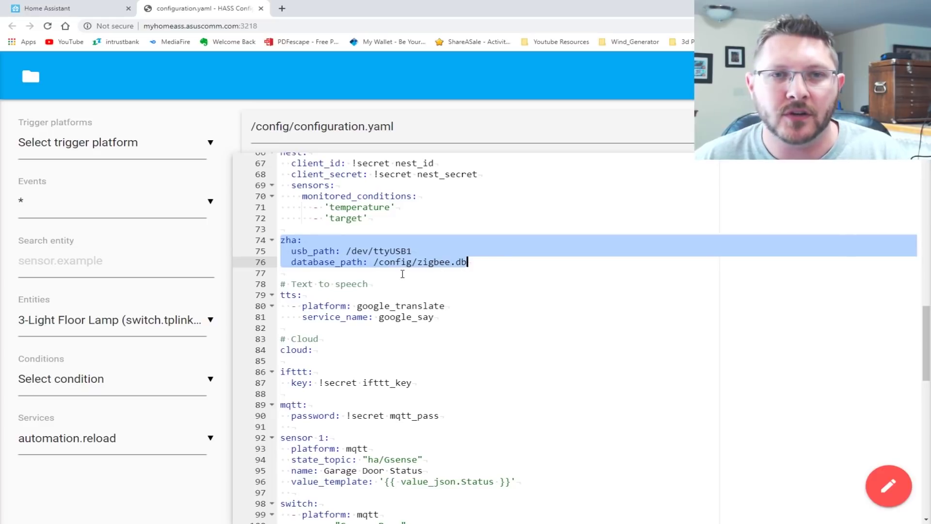
{"action": "left_click", "coordinate": [321, 244]}
{"action": "left_click_drag", "start_coordinate": [313, 251], "coordinate": [412, 251]}
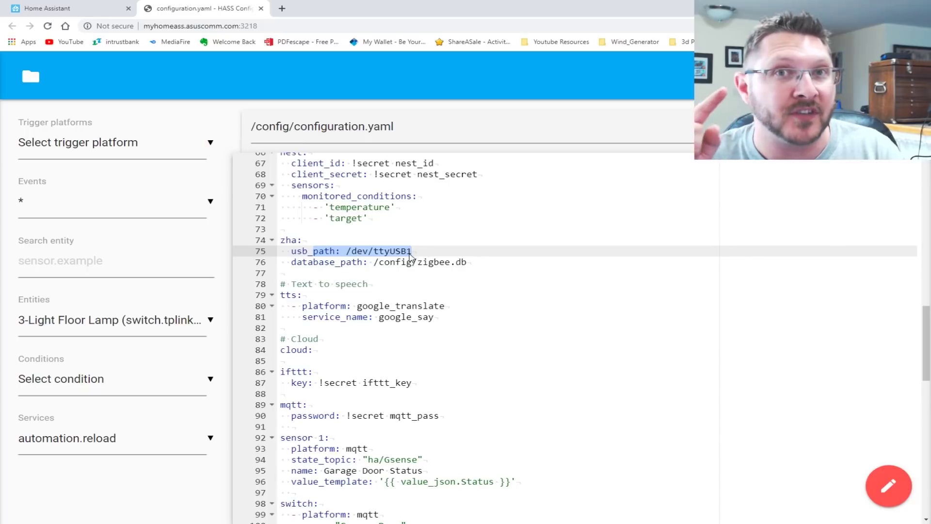
{"action": "left_click", "coordinate": [382, 250]}
{"action": "left_click_drag", "start_coordinate": [364, 251], "coordinate": [429, 252]}
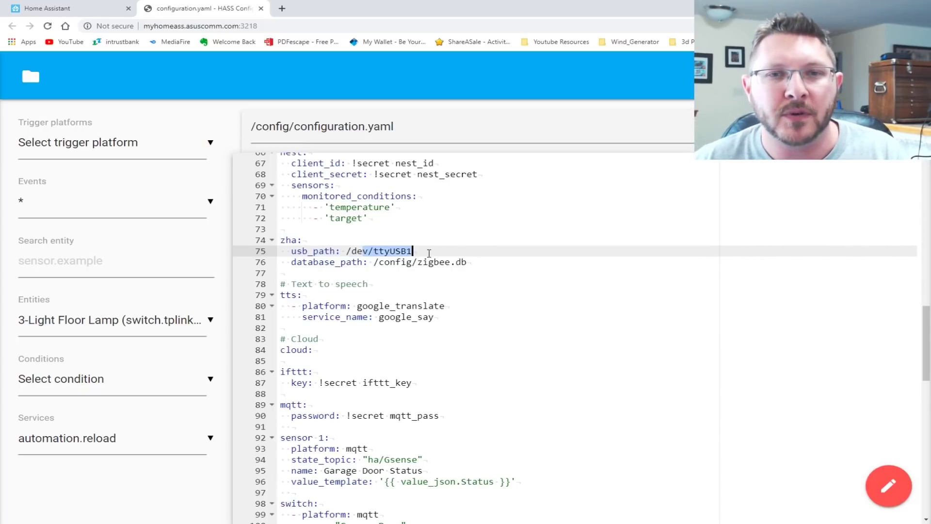
{"action": "left_click", "coordinate": [396, 262]}
{"action": "left_click_drag", "start_coordinate": [291, 262], "coordinate": [384, 262]}
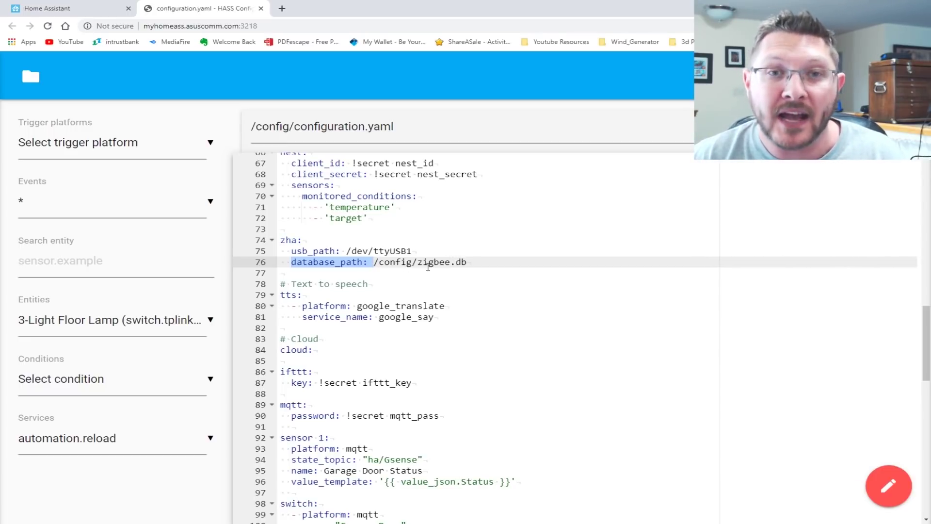
{"action": "double_click", "coordinate": [399, 262]}
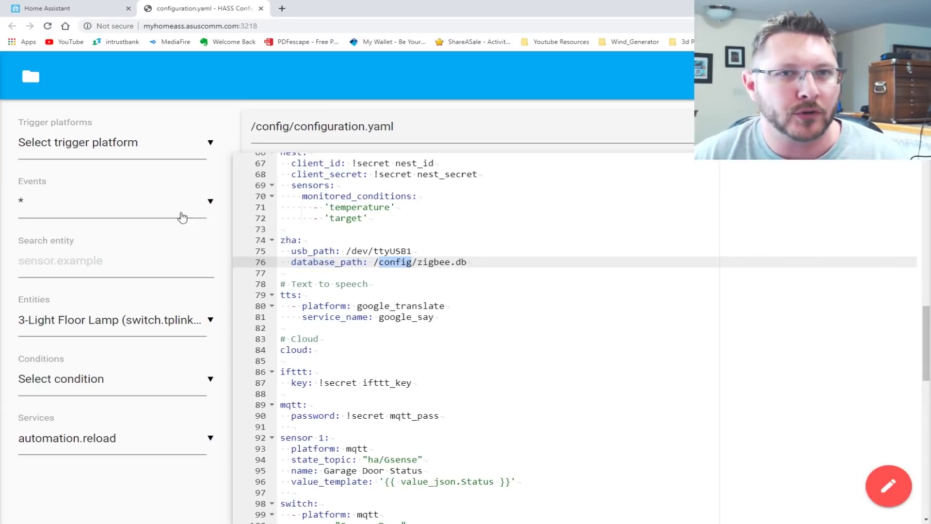
{"action": "left_click_drag", "start_coordinate": [314, 127], "coordinate": [385, 127]}
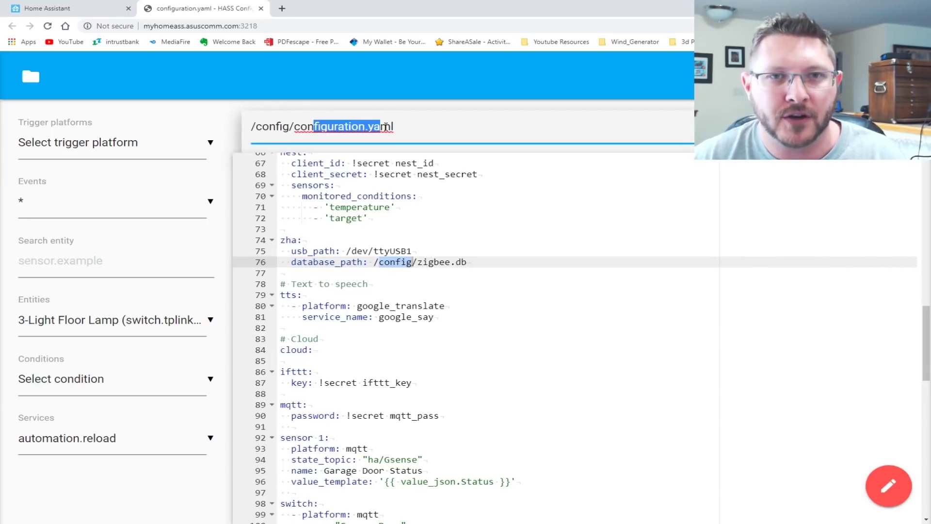
{"action": "double_click", "coordinate": [288, 127]}
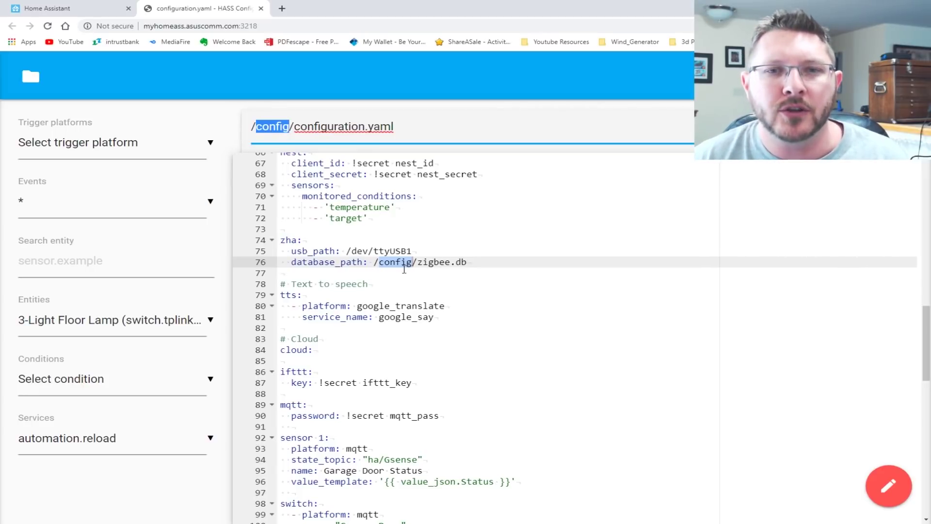
{"action": "left_click", "coordinate": [434, 262]}
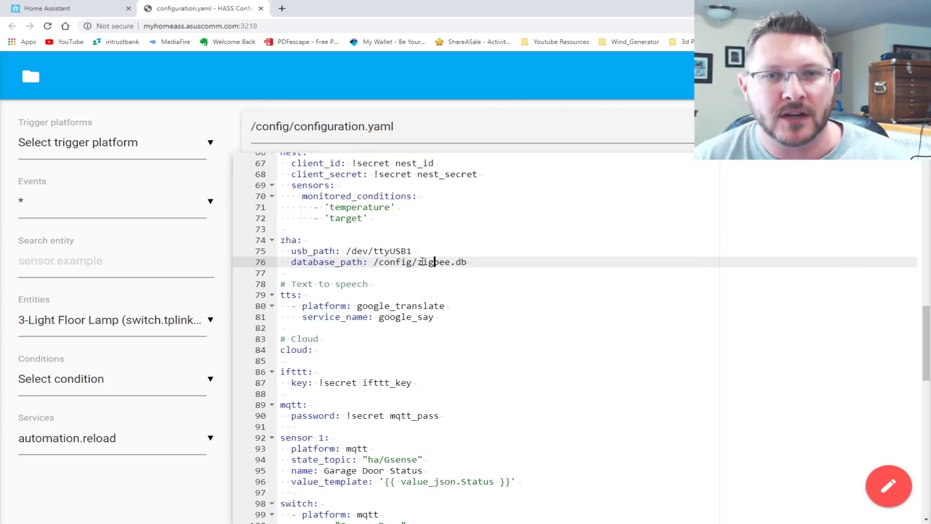
{"action": "left_click", "coordinate": [479, 261]}
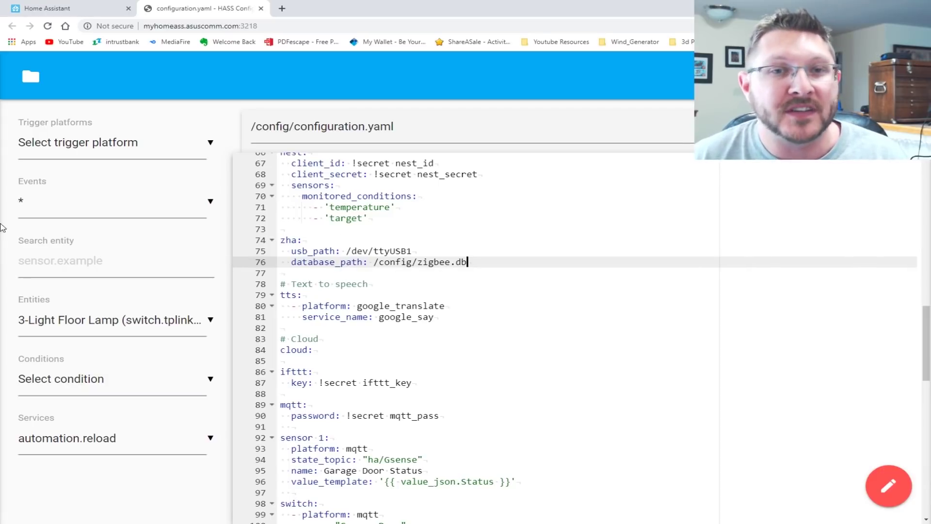
- Open Home Assistant's Configuration page and the General server-management settings
{"action": "left_click", "coordinate": [49, 8]}
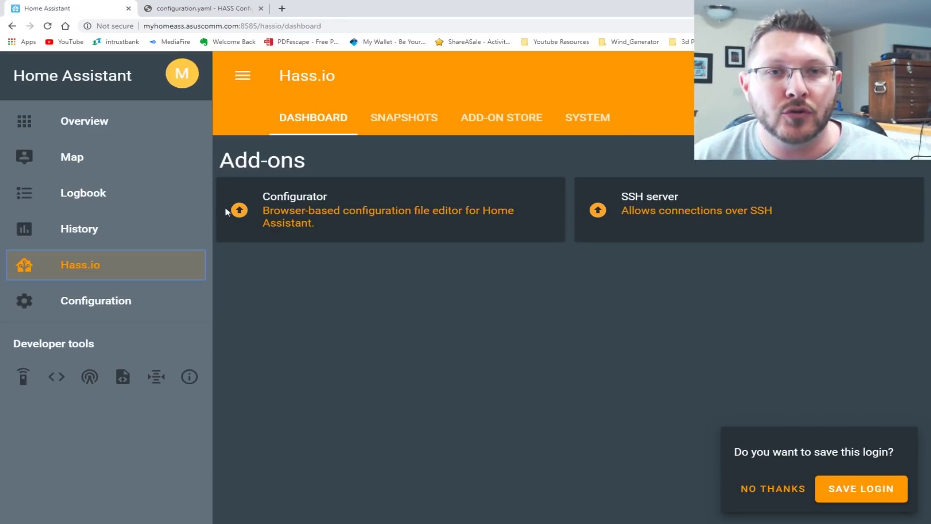
{"action": "left_click", "coordinate": [148, 297]}
{"action": "scroll", "coordinate": [399, 339], "scroll_direction": "down", "scroll_amount": 6}
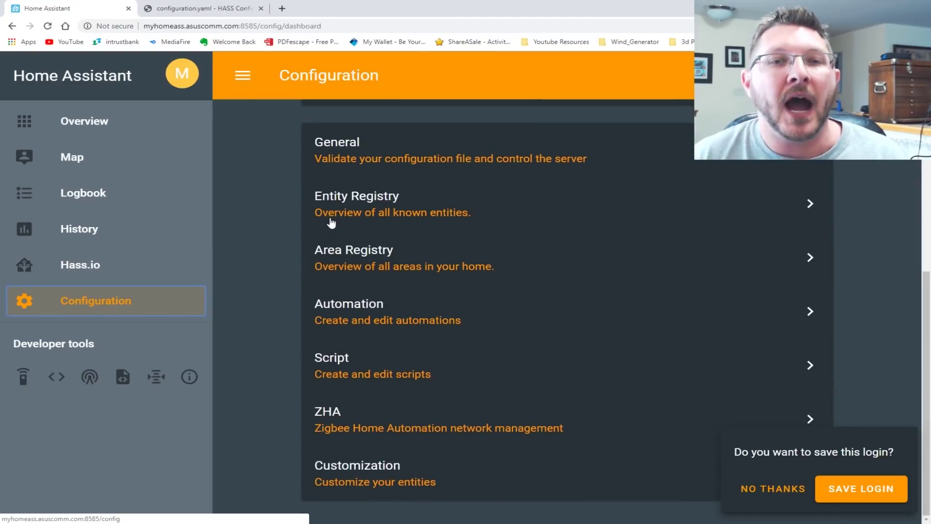
{"action": "left_click", "coordinate": [206, 8]}
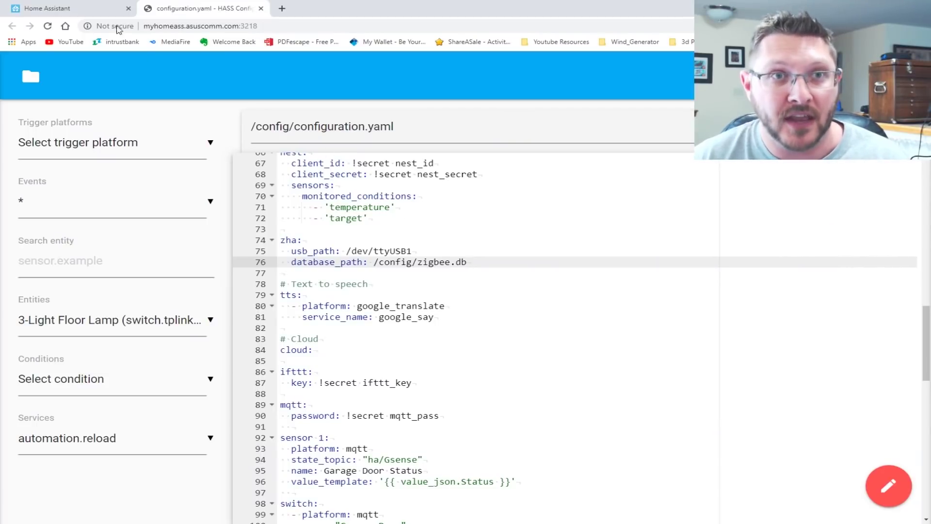
{"action": "left_click", "coordinate": [72, 8]}
{"action": "scroll", "coordinate": [348, 247], "scroll_direction": "up", "scroll_amount": 3}
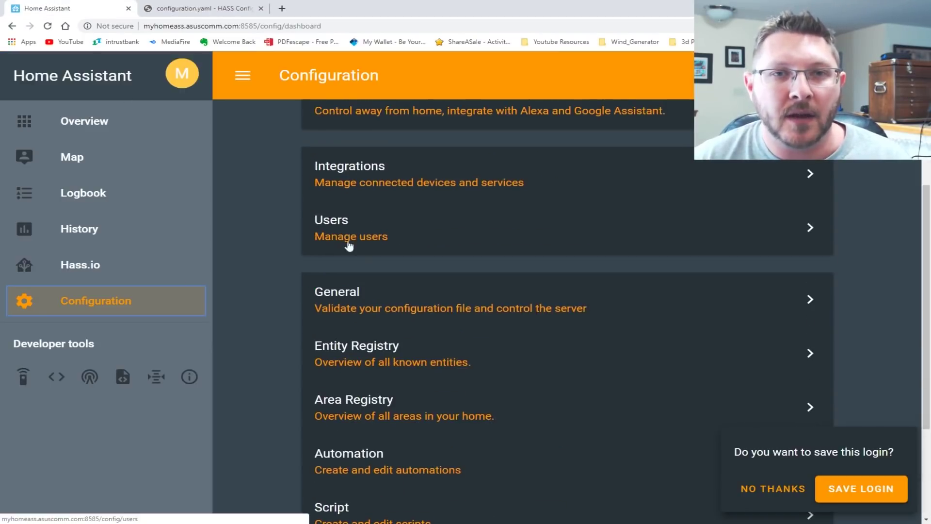
{"action": "left_click", "coordinate": [349, 309]}
{"action": "scroll", "coordinate": [358, 304], "scroll_direction": "down", "scroll_amount": 4}
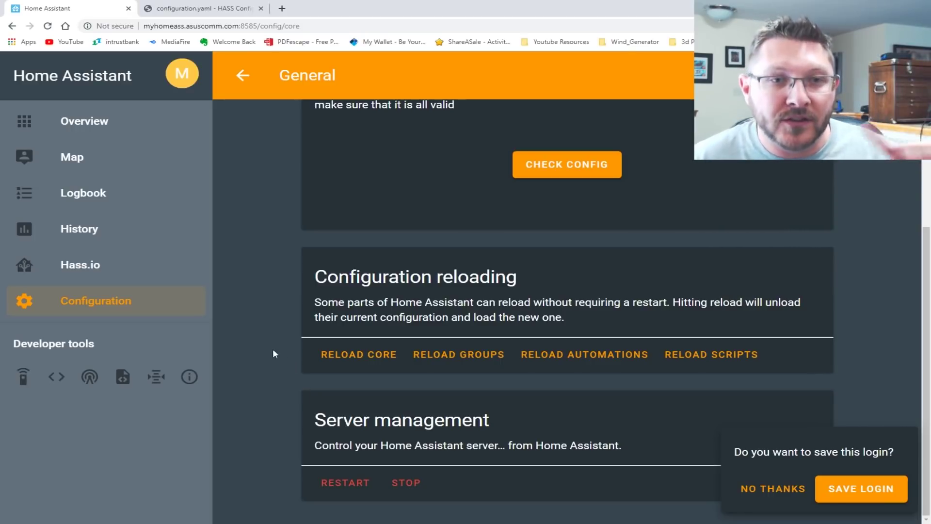
- Visit Hass.io, return to Configuration, then open the Hass.io section again
{"action": "left_click", "coordinate": [124, 280]}
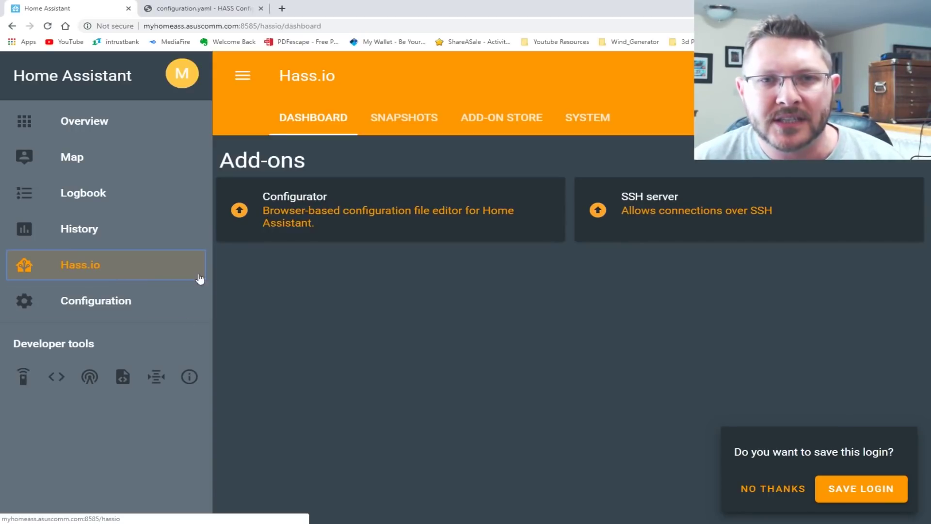
{"action": "left_click", "coordinate": [131, 308]}
{"action": "scroll", "coordinate": [426, 318], "scroll_direction": "down", "scroll_amount": 5}
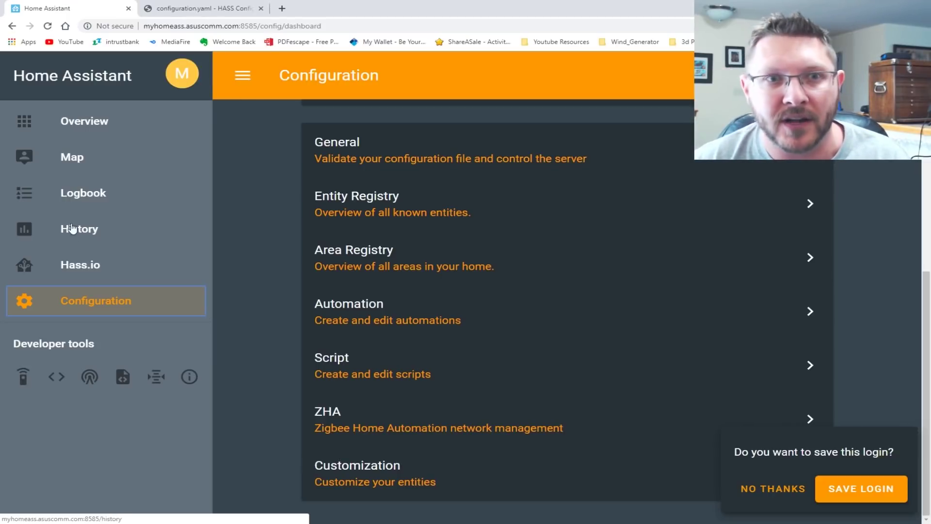
{"action": "left_click", "coordinate": [83, 274]}
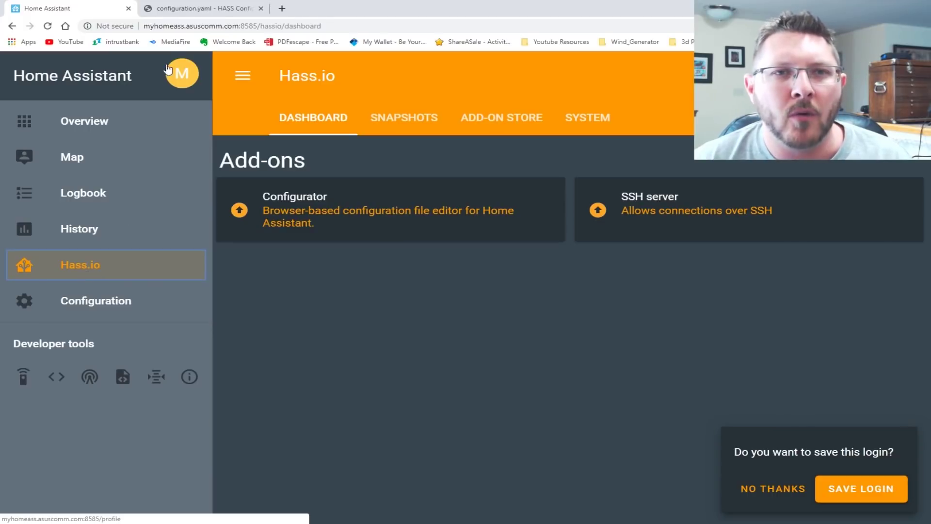
- Open .storage/core.config_entries, showing the zha entry with radio_type ezsp and /dev/ttyUSB1
{"action": "left_click", "coordinate": [197, 8]}
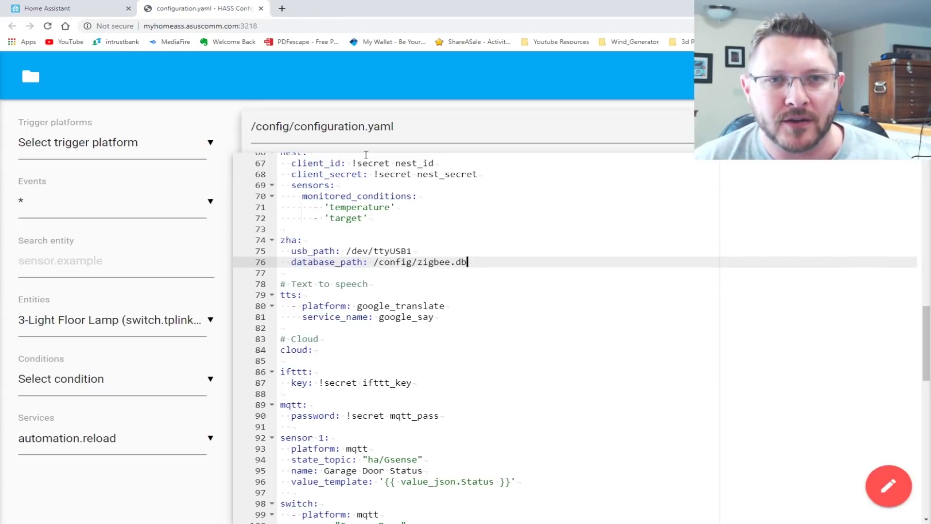
{"action": "left_click", "coordinate": [33, 78]}
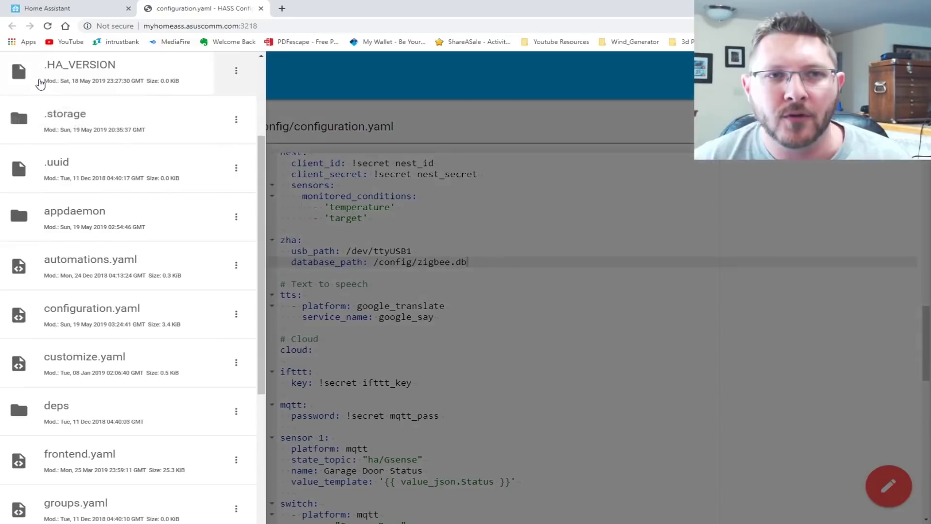
{"action": "scroll", "coordinate": [121, 213], "scroll_direction": "up", "scroll_amount": 3}
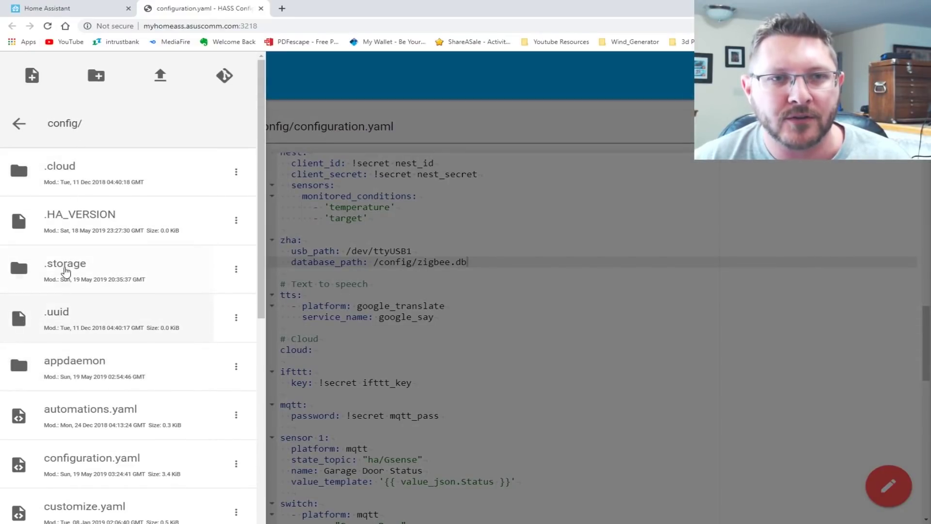
{"action": "left_click", "coordinate": [92, 282]}
{"action": "left_click", "coordinate": [97, 275]}
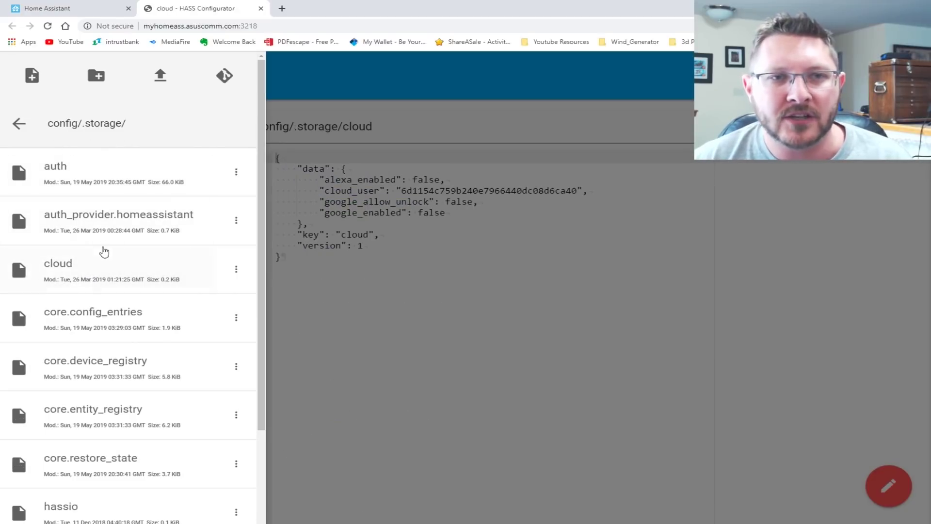
{"action": "scroll", "coordinate": [119, 229], "scroll_direction": "down", "scroll_amount": 1}
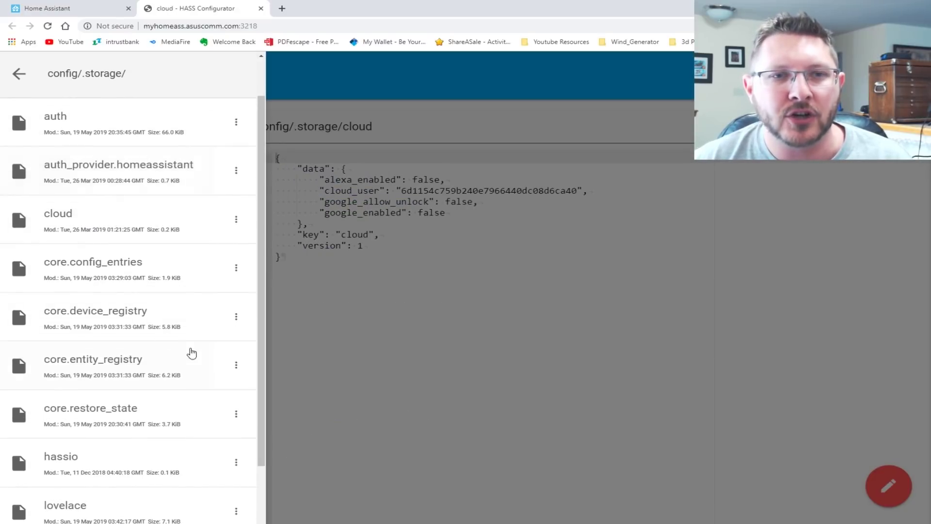
{"action": "left_click", "coordinate": [143, 266]}
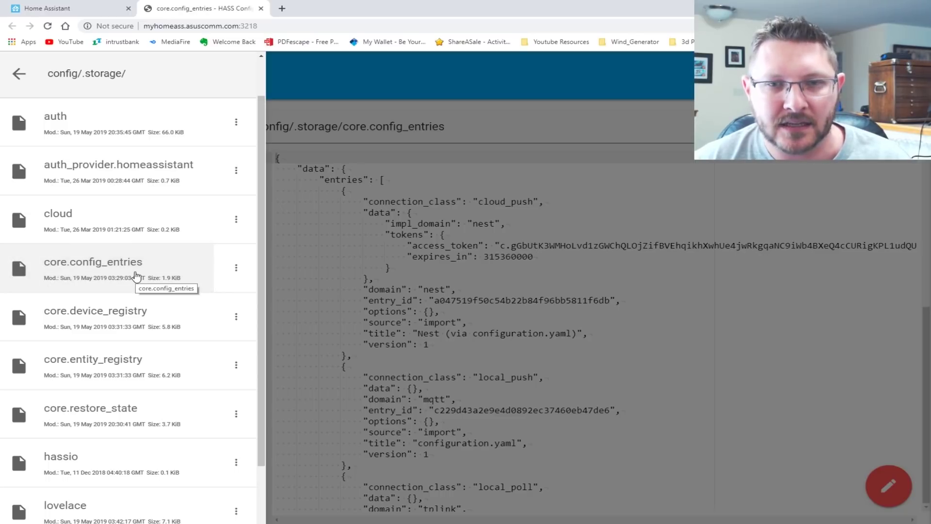
{"action": "left_click", "coordinate": [672, 340]}
{"action": "scroll", "coordinate": [562, 308], "scroll_direction": "down", "scroll_amount": 5}
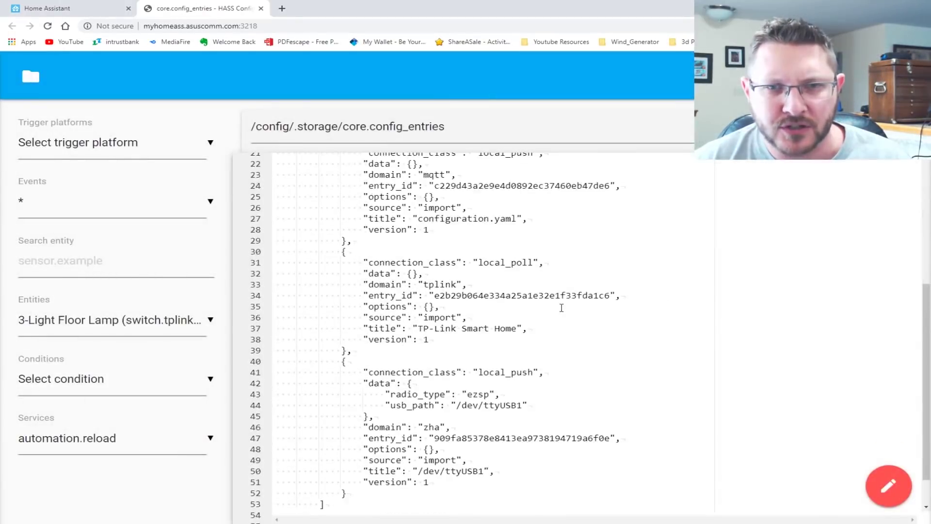
{"action": "scroll", "coordinate": [562, 311], "scroll_direction": "down", "scroll_amount": 1}
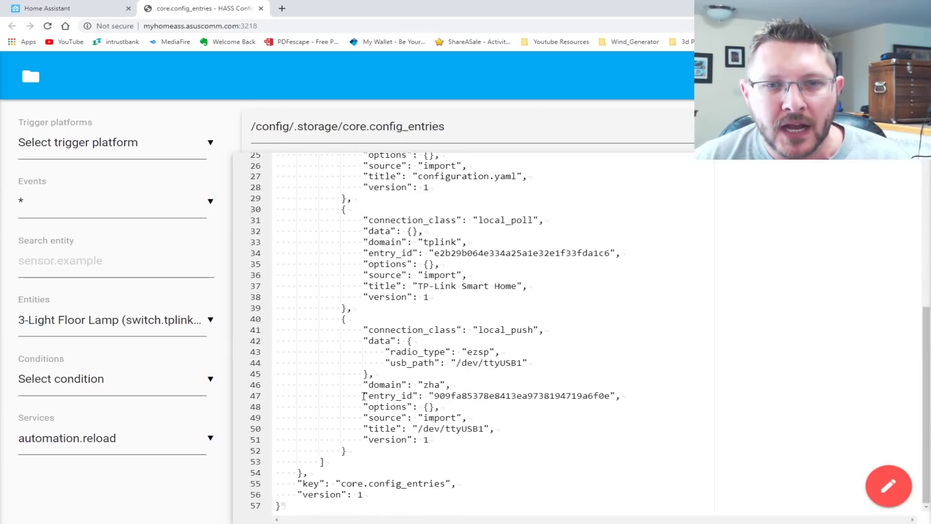
{"action": "left_click_drag", "start_coordinate": [363, 384], "coordinate": [494, 386]}
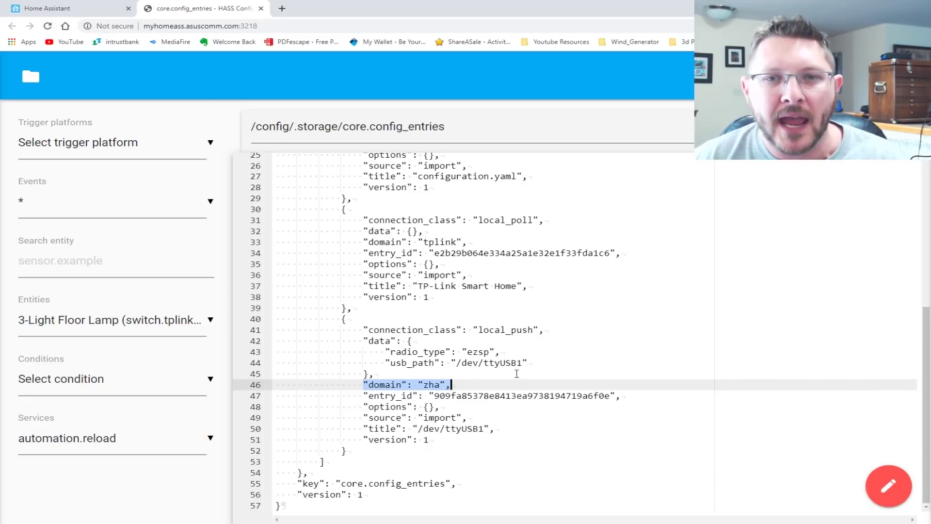
{"action": "left_click", "coordinate": [392, 363]}
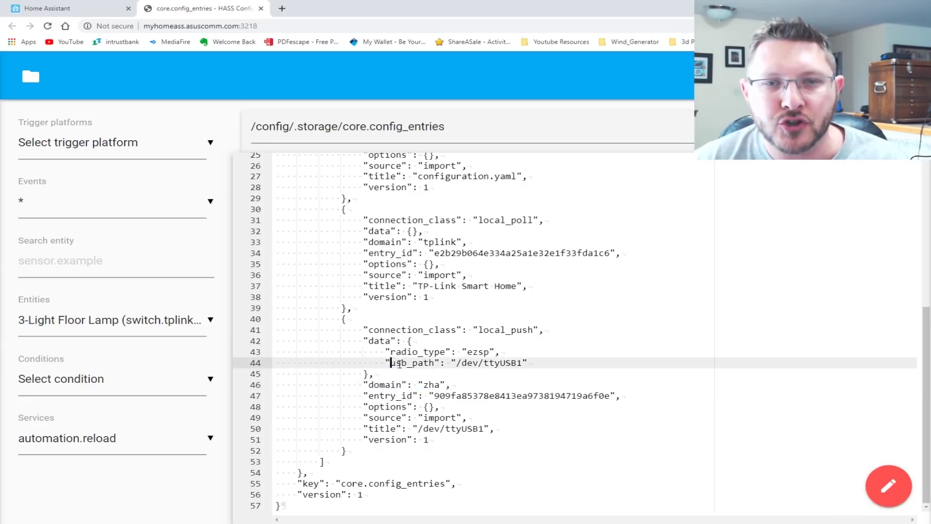
{"action": "left_click_drag", "start_coordinate": [398, 364], "coordinate": [543, 360]}
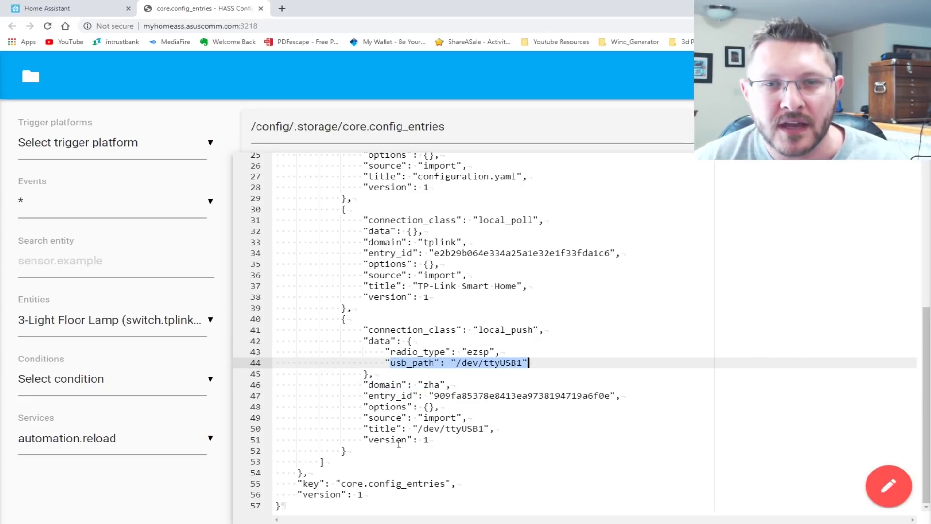
{"action": "left_click_drag", "start_coordinate": [391, 428], "coordinate": [511, 427]}
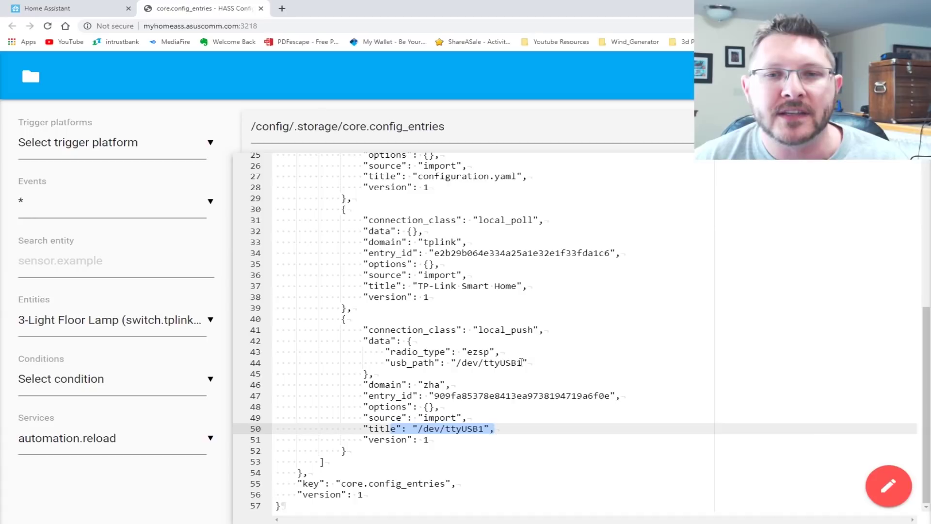
{"action": "left_click_drag", "start_coordinate": [521, 363], "coordinate": [473, 363]}
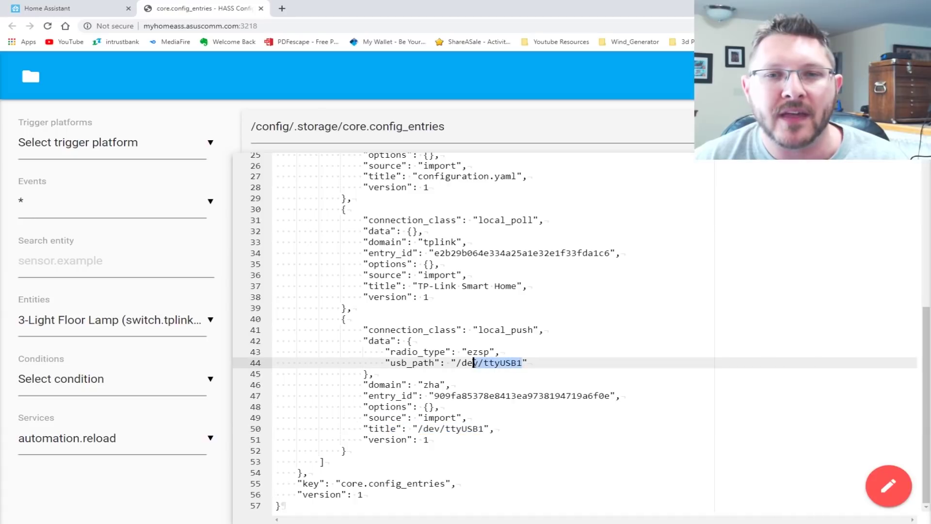
{"action": "left_click", "coordinate": [518, 363]}
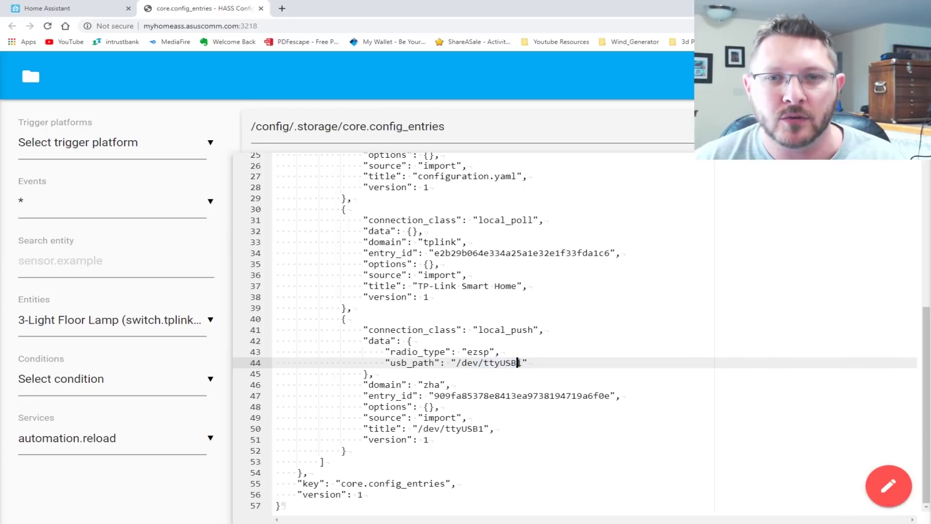
{"action": "left_click_drag", "start_coordinate": [382, 433], "coordinate": [532, 435]}
{"action": "left_click", "coordinate": [522, 433]}
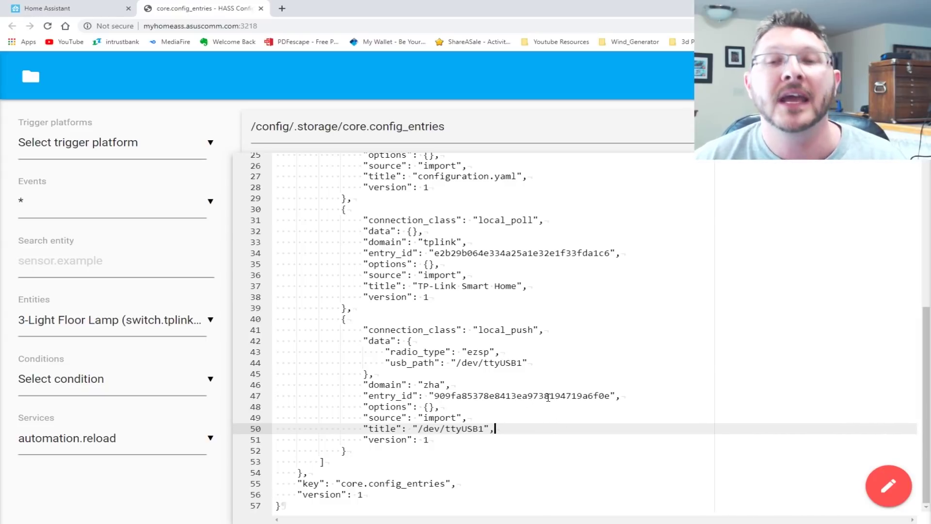
- Open Home Assistant's Configuration page and its General server settings
{"action": "left_click", "coordinate": [79, 8]}
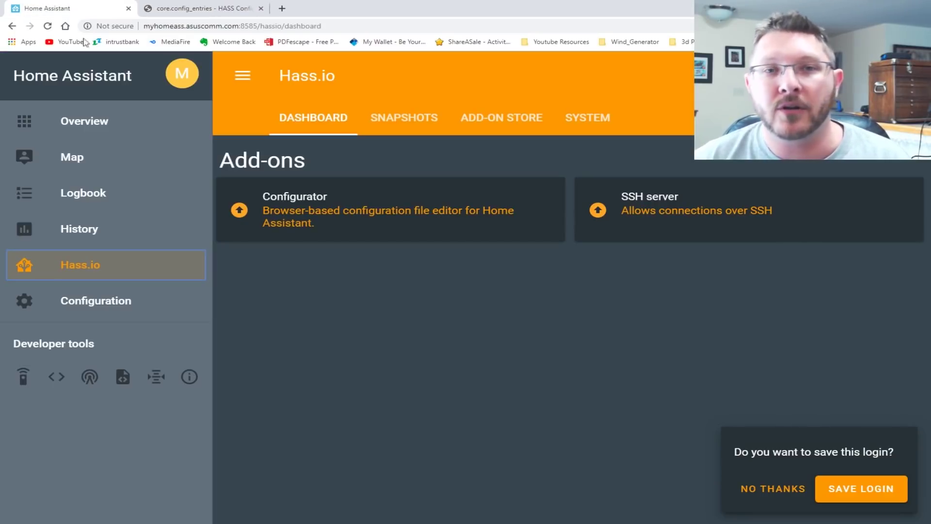
{"action": "left_click", "coordinate": [122, 300]}
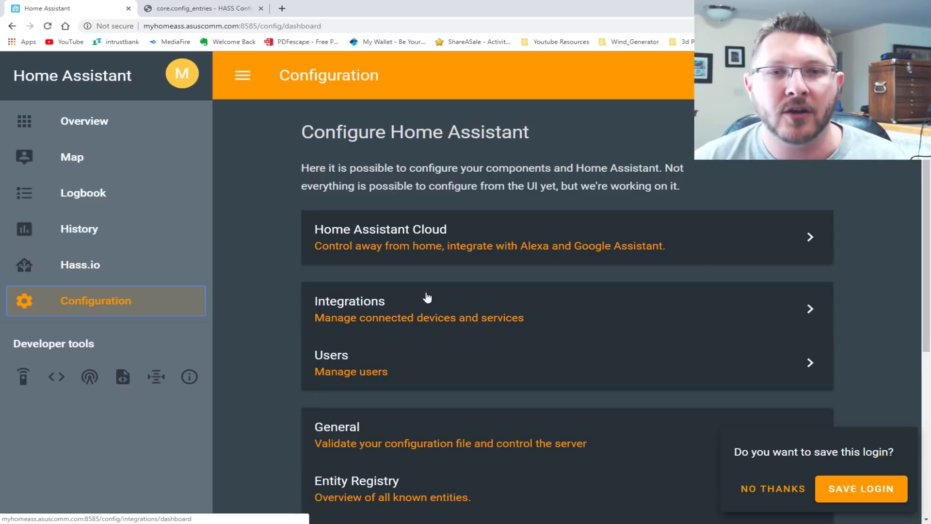
{"action": "scroll", "coordinate": [434, 296], "scroll_direction": "down", "scroll_amount": 4}
{"action": "left_click", "coordinate": [376, 247]}
{"action": "scroll", "coordinate": [505, 328], "scroll_direction": "down", "scroll_amount": 3}
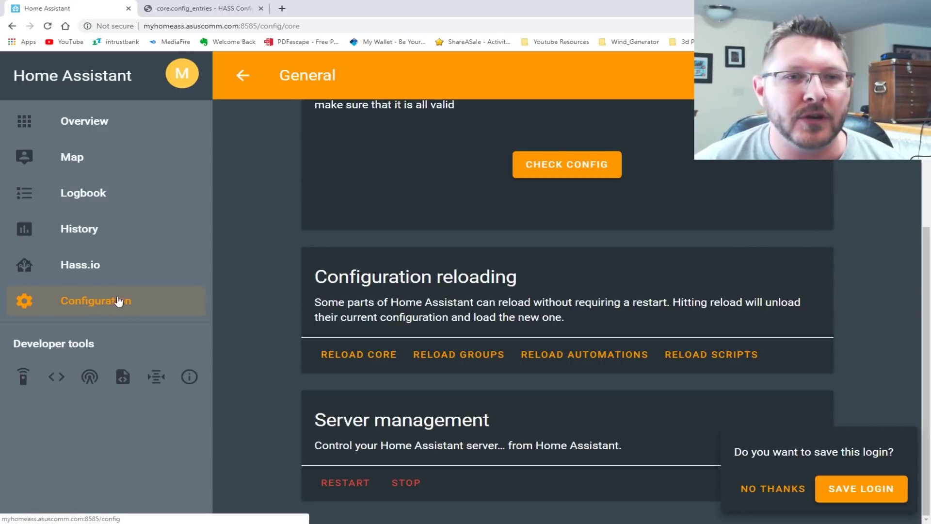
- Visit Hass.io, return to Configuration, and open the Zigbee Home Automation page
{"action": "left_click", "coordinate": [121, 266]}
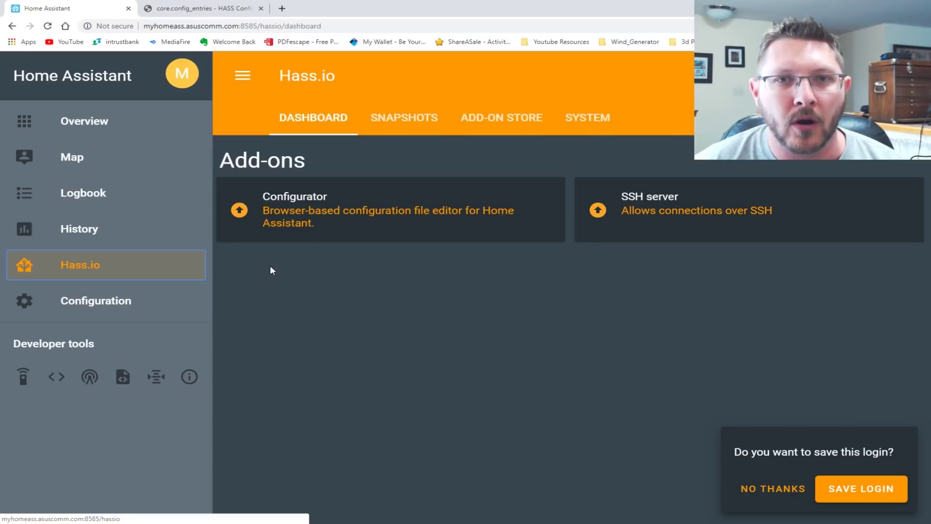
{"action": "left_click", "coordinate": [109, 302]}
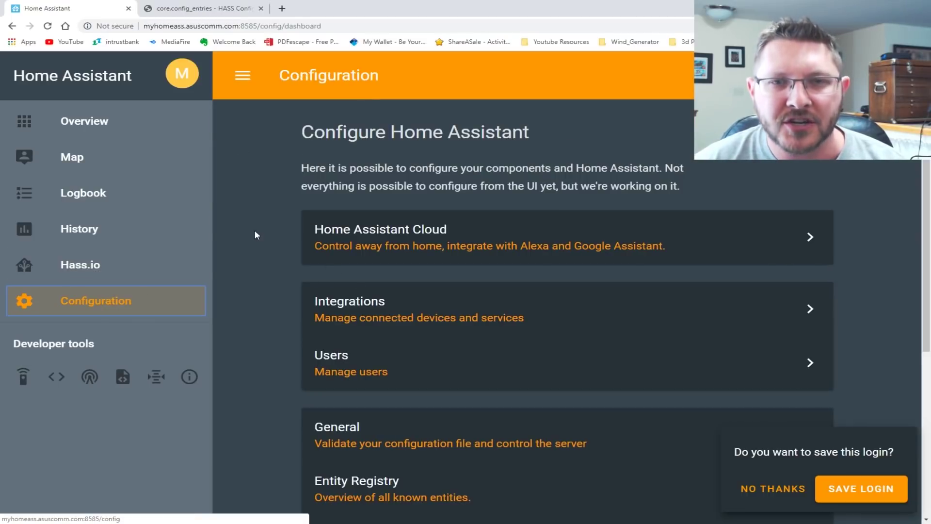
{"action": "scroll", "coordinate": [255, 234], "scroll_direction": "down", "scroll_amount": 5}
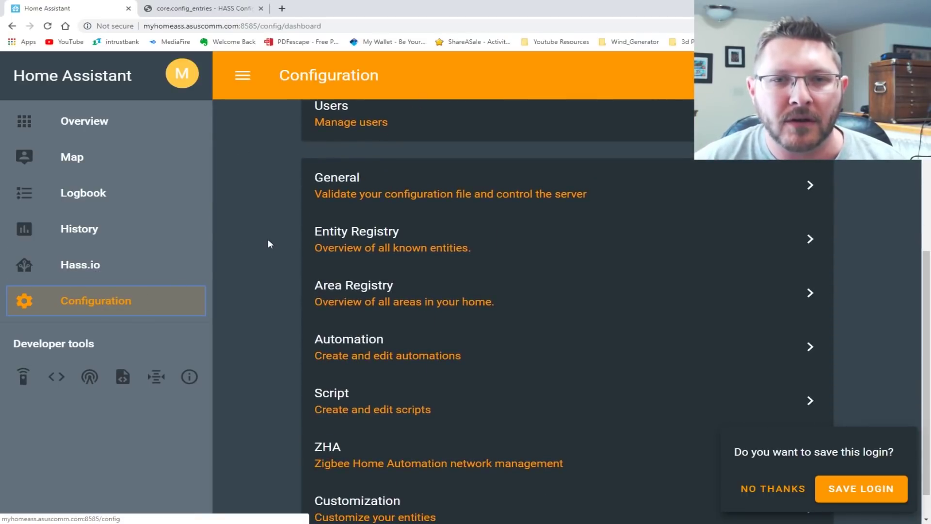
{"action": "scroll", "coordinate": [268, 238], "scroll_direction": "down", "scroll_amount": 1}
{"action": "left_click", "coordinate": [343, 416]}
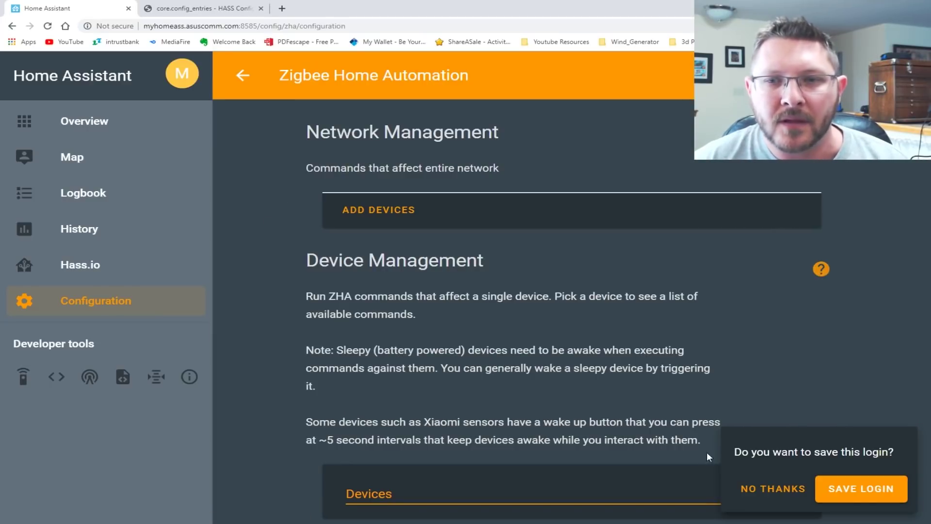
- Decline saving the login, set the page zoom to 90%, and open the Zigbee Devices list
{"action": "left_click", "coordinate": [783, 489]}
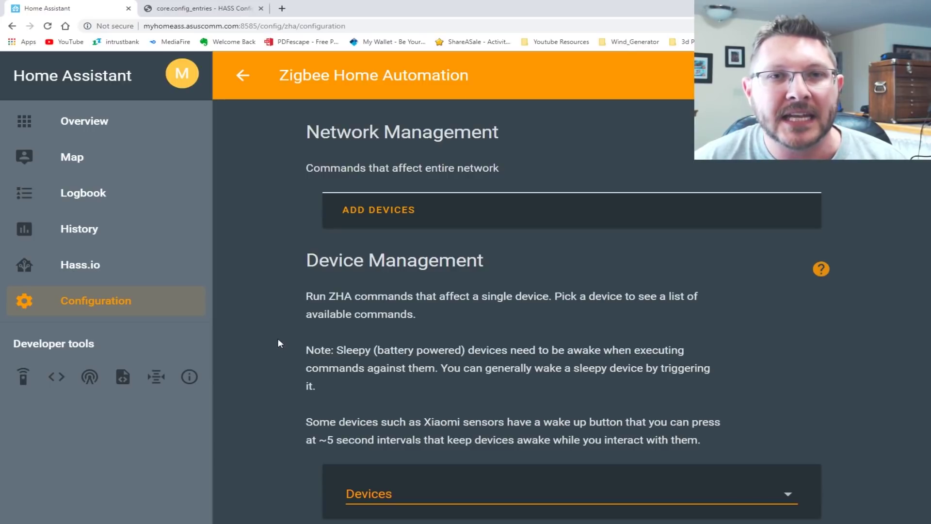
{"action": "left_click", "coordinate": [528, 490]}
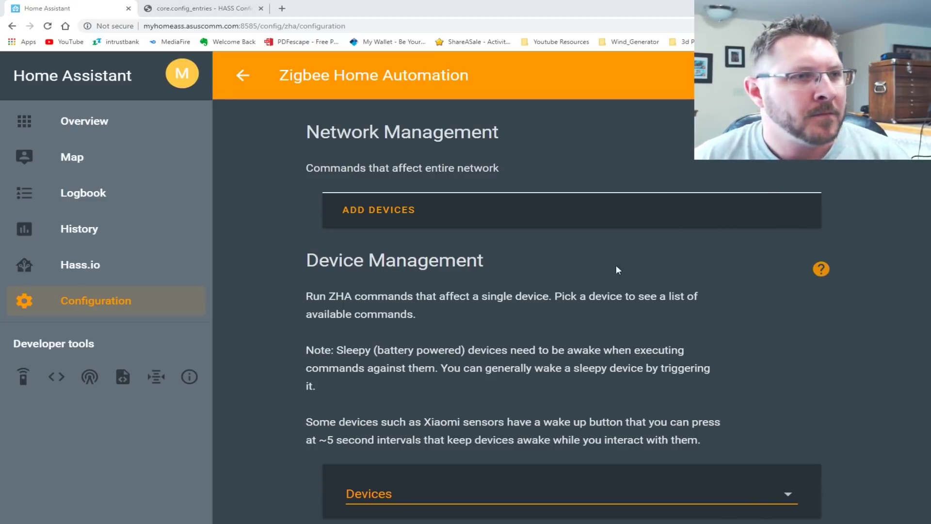
{"action": "key", "text": "ctrl+minus"}
{"action": "key", "text": "ctrl+minus"}
{"action": "key", "text": "ctrl+minus"}
{"action": "key", "text": "ctrl+minus"}
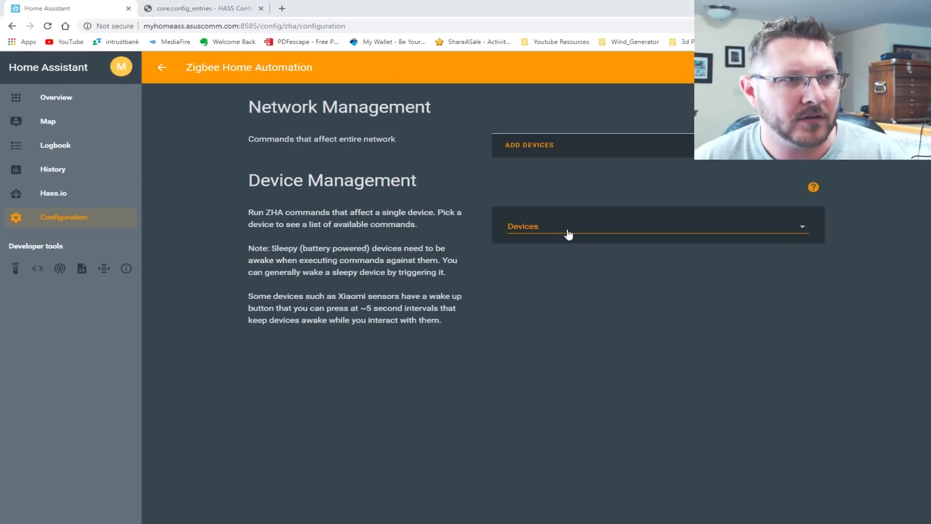
{"action": "key", "text": "ctrl+minus"}
{"action": "key", "text": "ctrl+plus"}
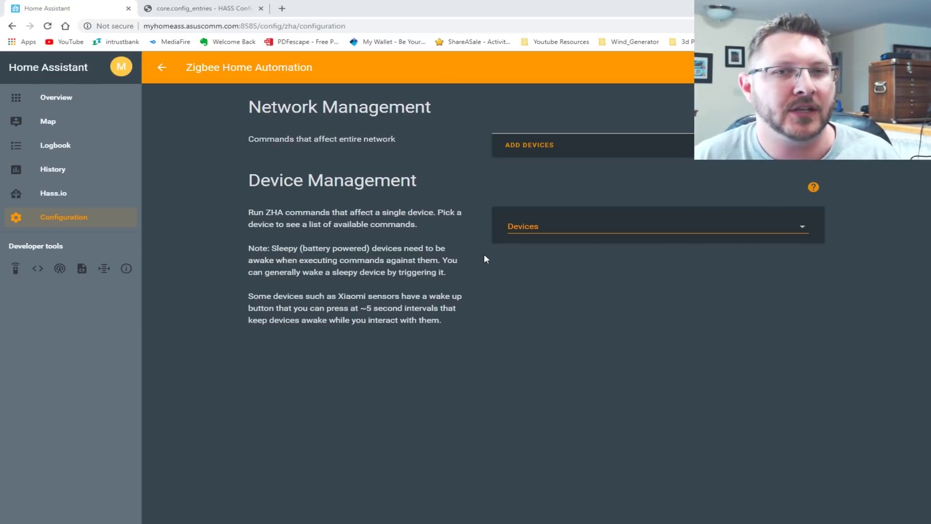
{"action": "left_click", "coordinate": [546, 234]}
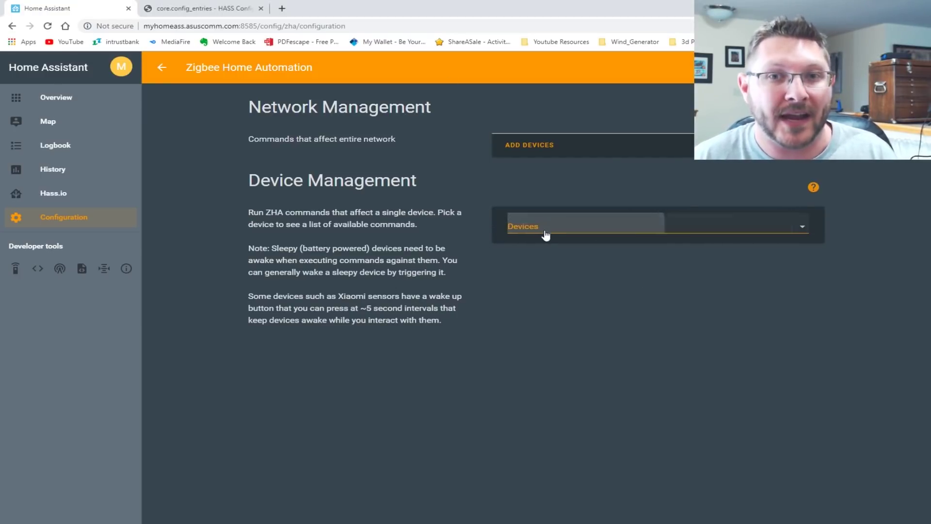
- Select the OSRAM LIGHTIFY Gardenspot RGB device and inspect its Area and Clusters without changes
{"action": "left_click", "coordinate": [688, 230]}
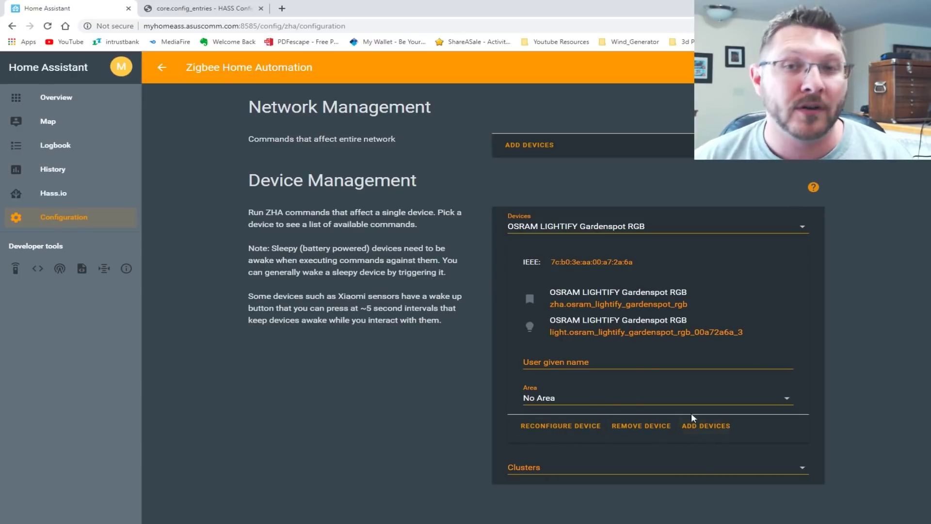
{"action": "left_click", "coordinate": [619, 404]}
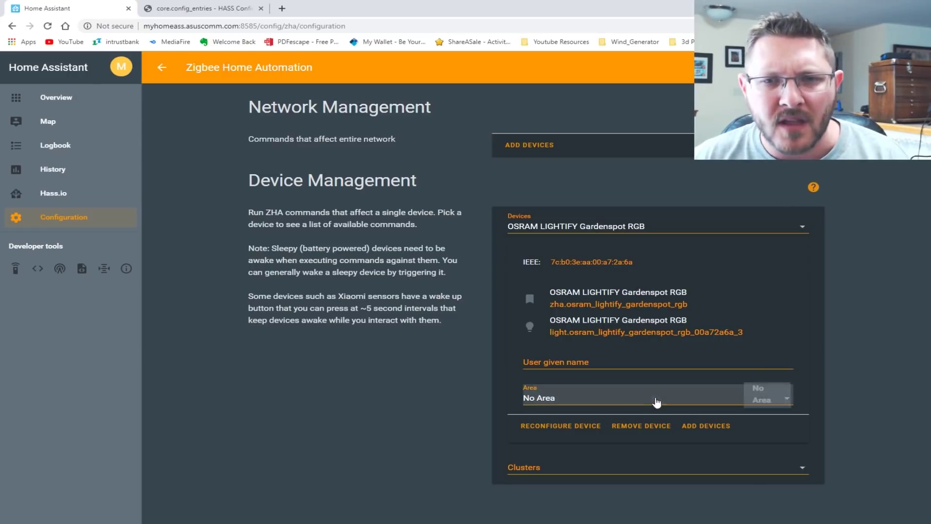
{"action": "left_click", "coordinate": [783, 409]}
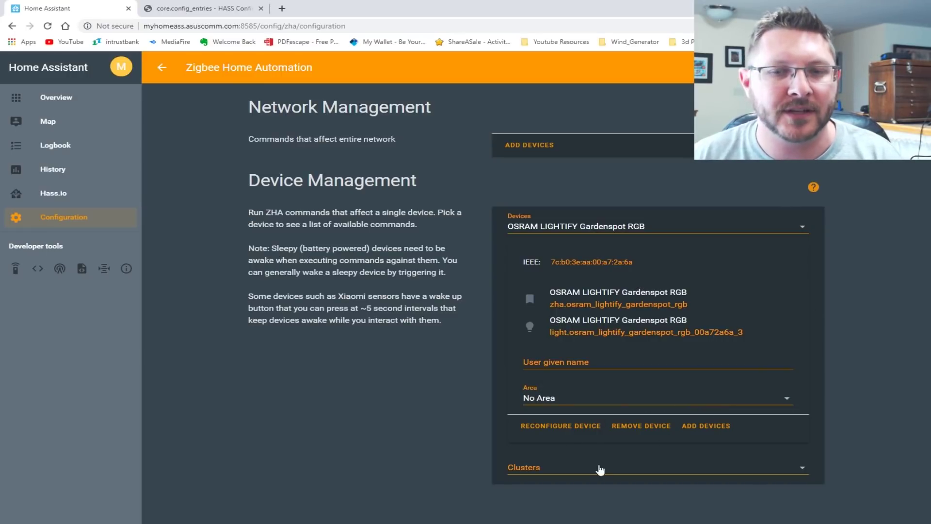
{"action": "left_click", "coordinate": [572, 470]}
{"action": "left_click", "coordinate": [775, 359]}
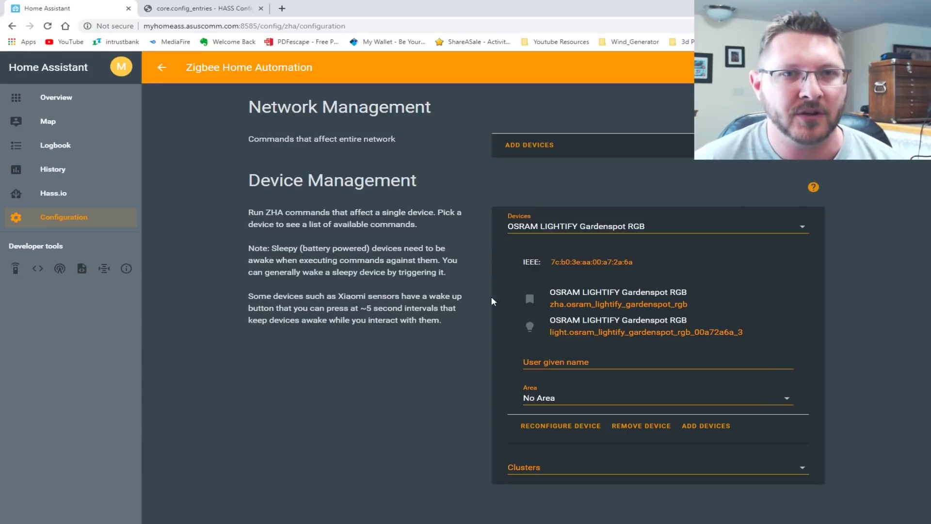
{"action": "left_click", "coordinate": [58, 193]}
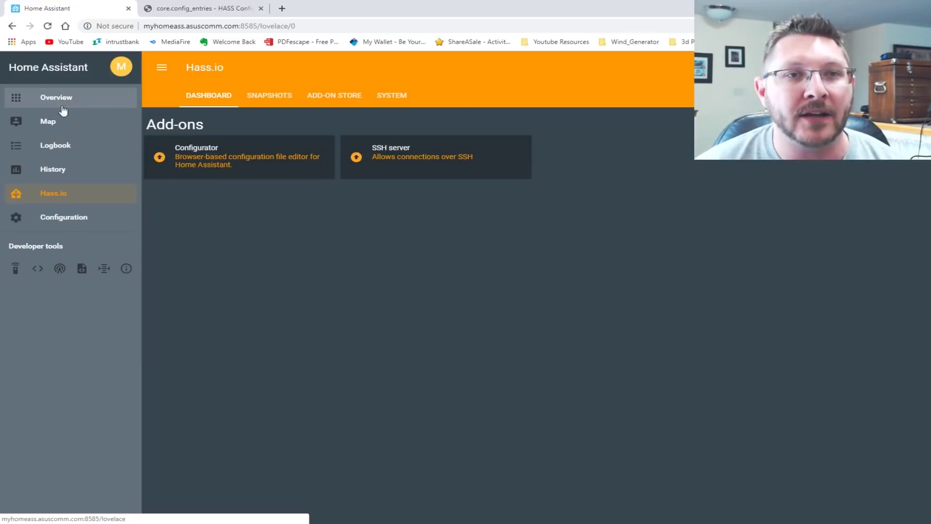
- On the Overview Home view, inspect the Garden Lighting light's controls and entity settings
{"action": "left_click", "coordinate": [58, 99]}
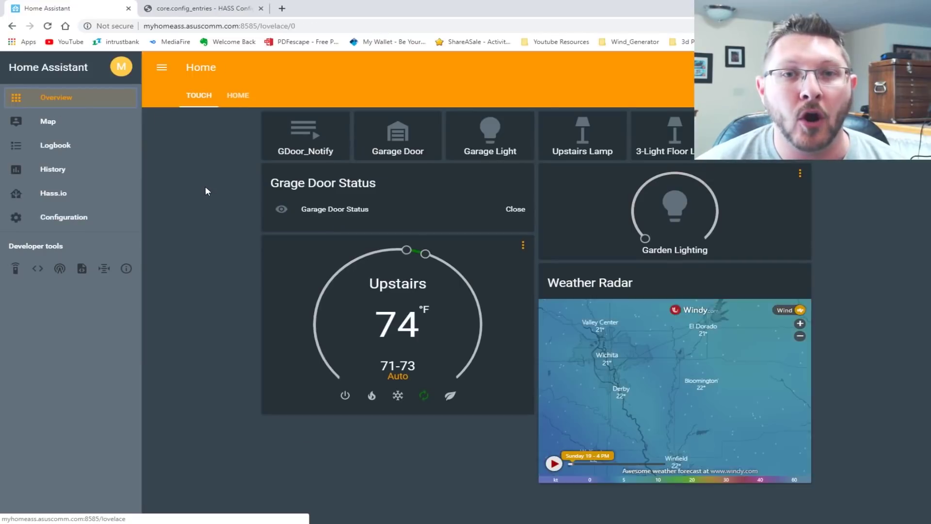
{"action": "left_click", "coordinate": [237, 95]}
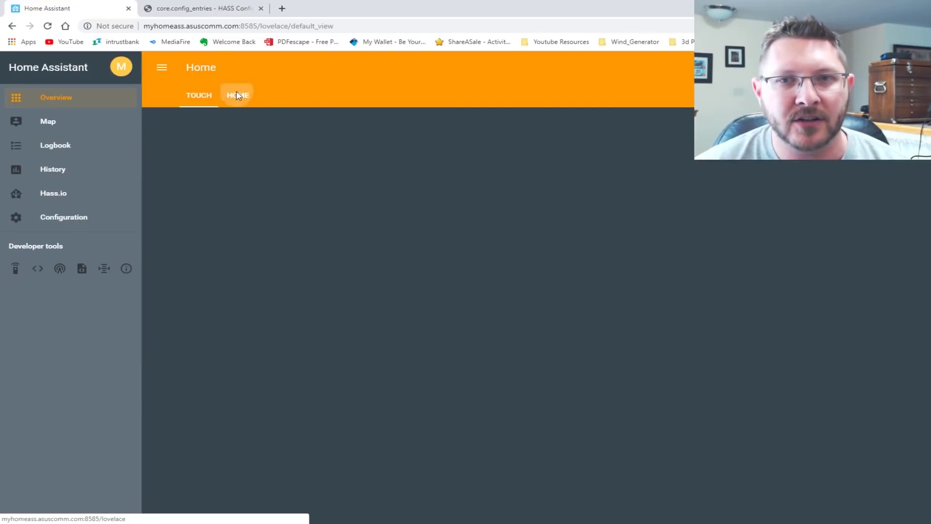
{"action": "scroll", "coordinate": [522, 262], "scroll_direction": "down", "scroll_amount": 1}
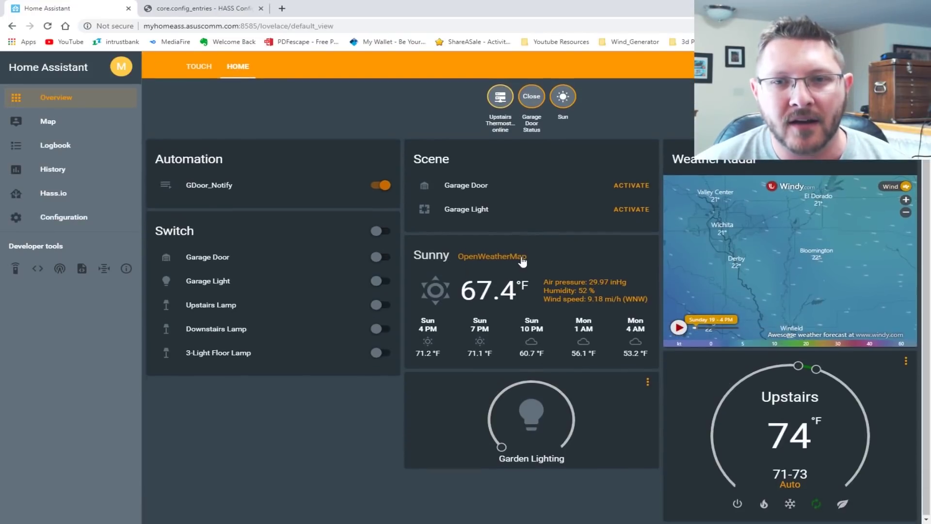
{"action": "left_click", "coordinate": [647, 382]}
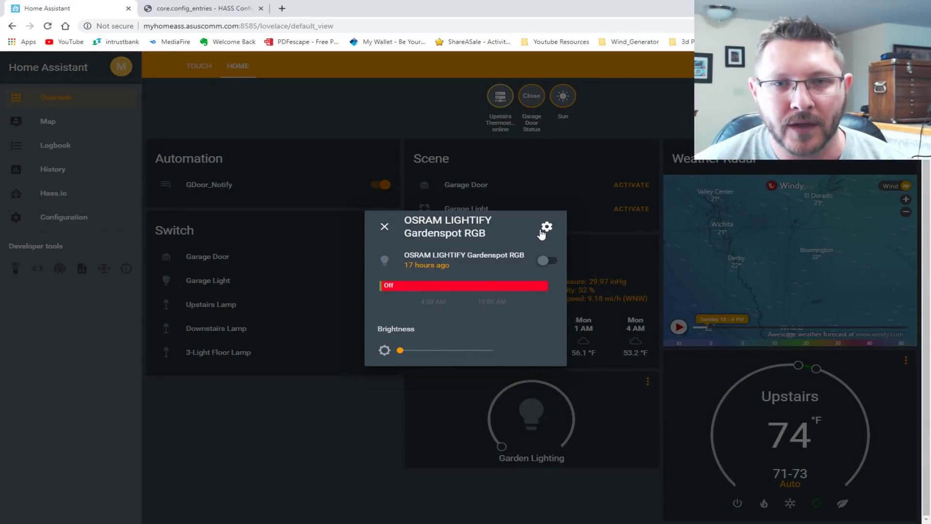
{"action": "left_click", "coordinate": [384, 227]}
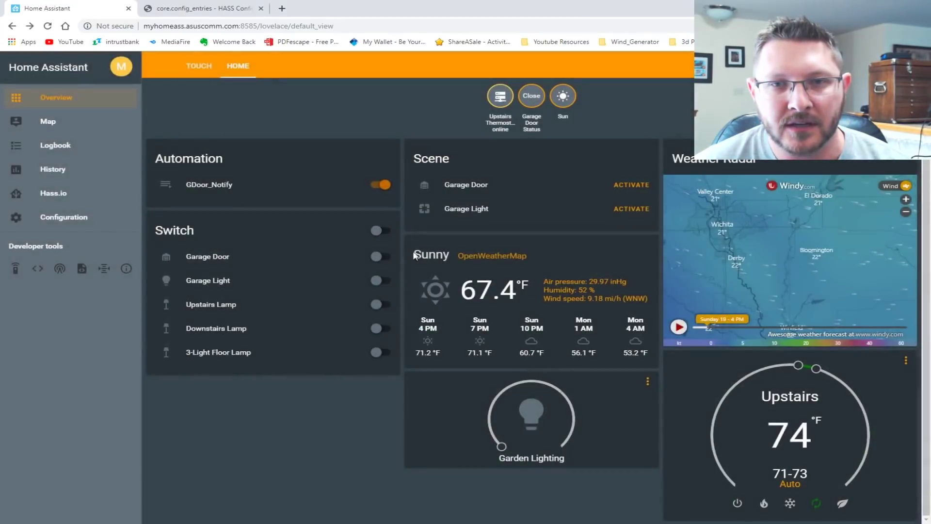
{"action": "left_click", "coordinate": [647, 382]}
{"action": "left_click", "coordinate": [541, 228]}
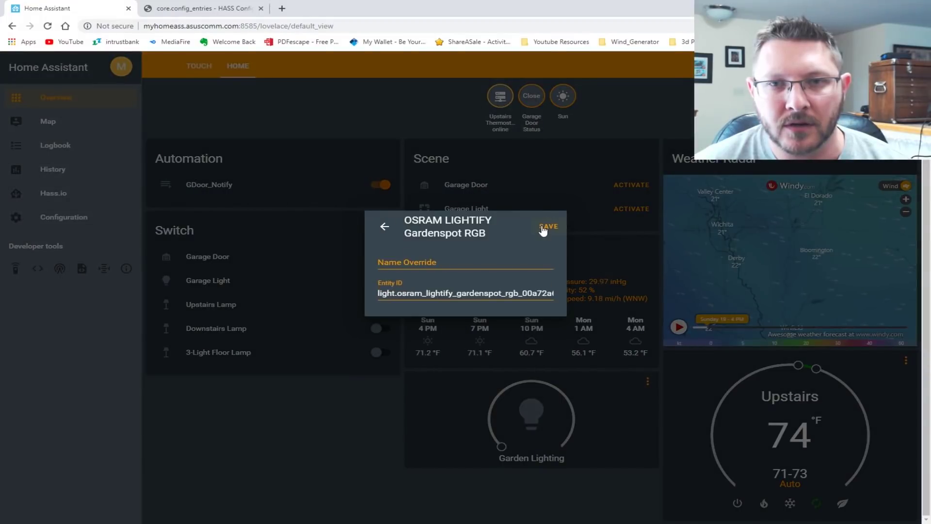
{"action": "left_click", "coordinate": [548, 226]}
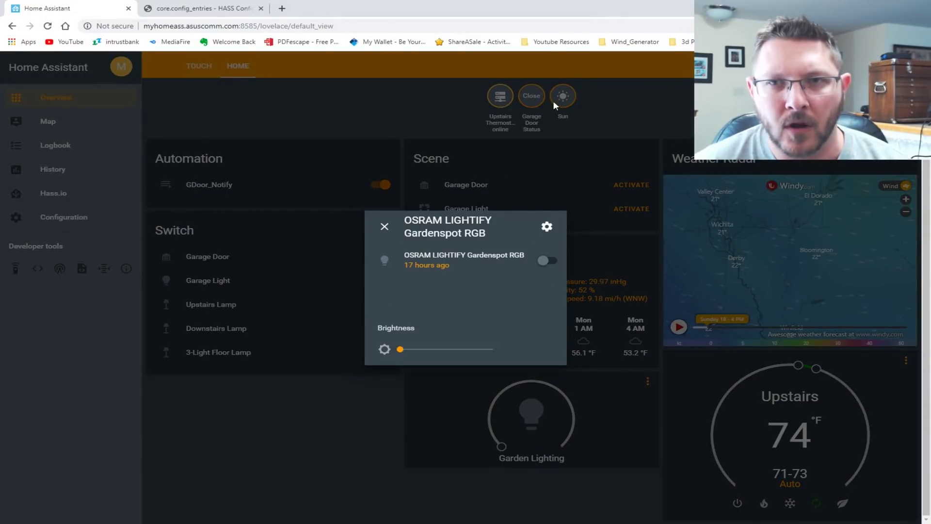
{"action": "left_click", "coordinate": [384, 227]}
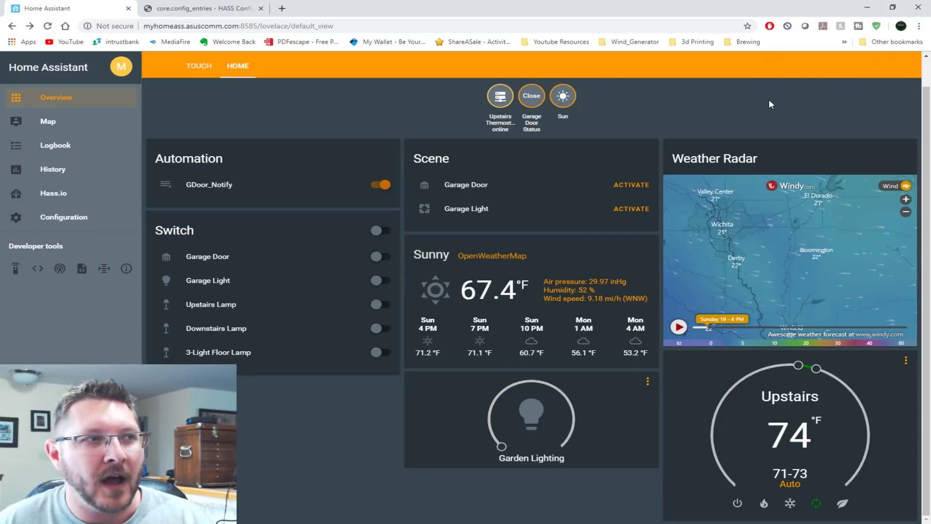
{"action": "left_click", "coordinate": [203, 67]}
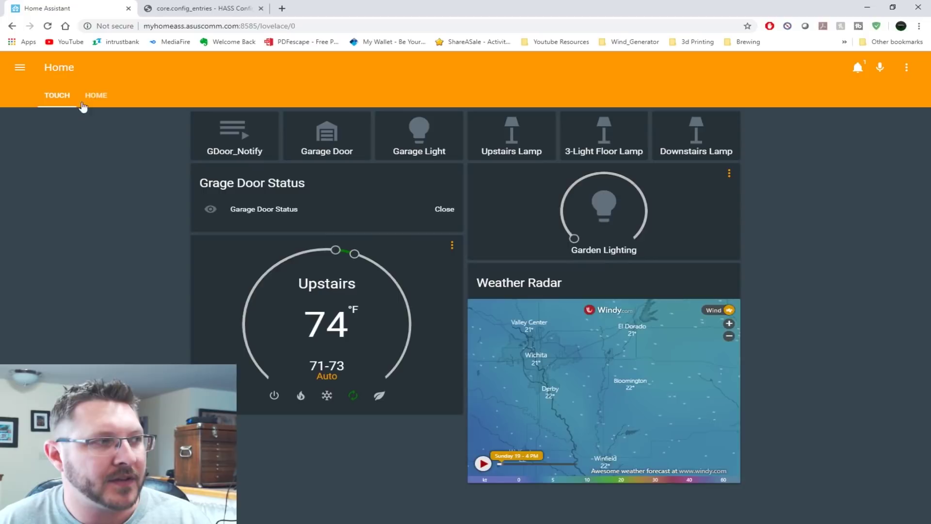
{"action": "left_click", "coordinate": [96, 95]}
- Enter Configure UI, delete the Garden Lighting card, and bring up the add-card picker
{"action": "left_click", "coordinate": [899, 70]}
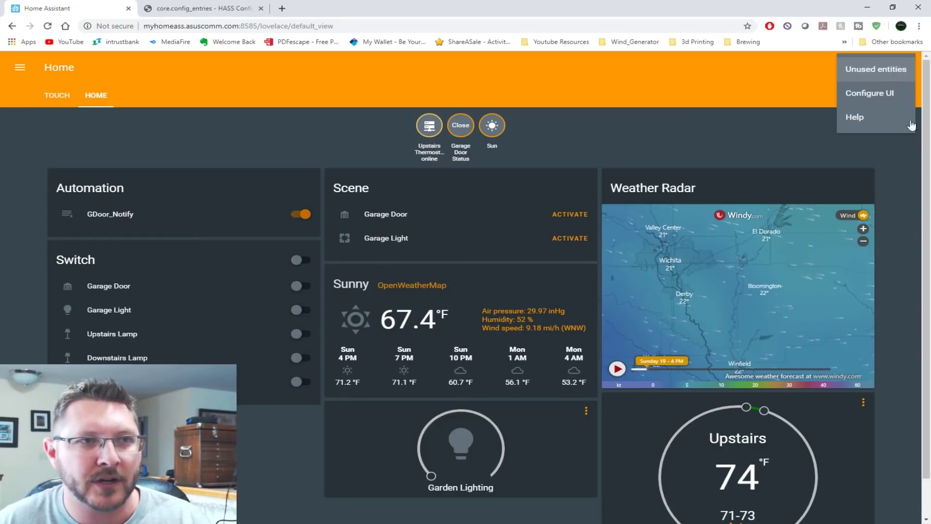
{"action": "left_click", "coordinate": [878, 95]}
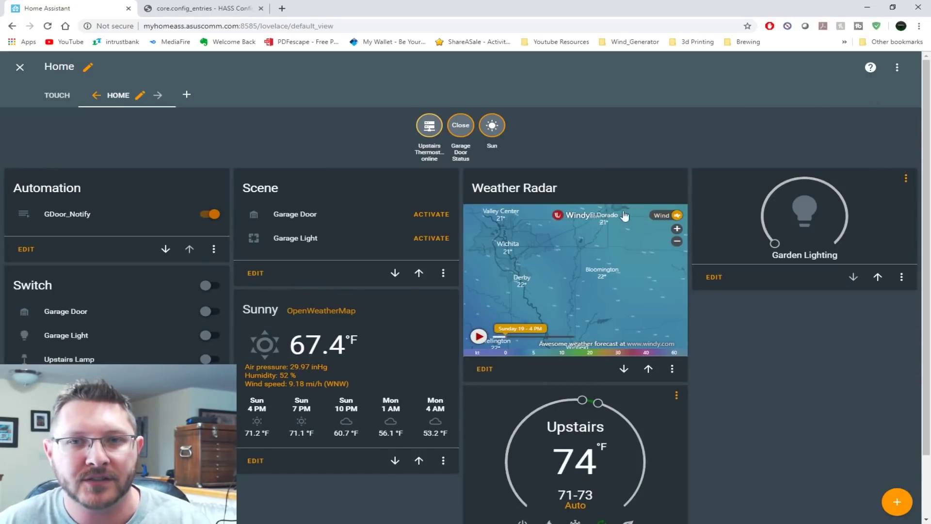
{"action": "left_click", "coordinate": [901, 277]}
{"action": "left_click", "coordinate": [891, 251]}
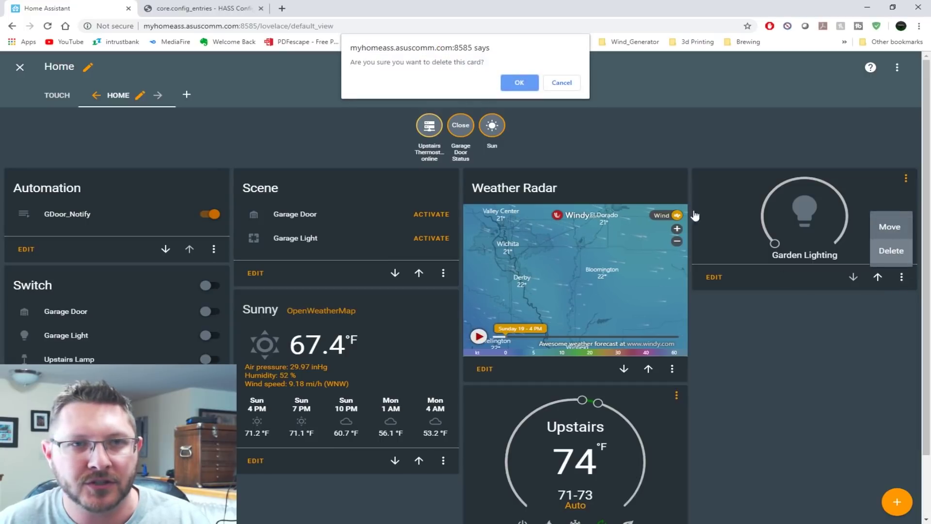
{"action": "left_click", "coordinate": [519, 82]}
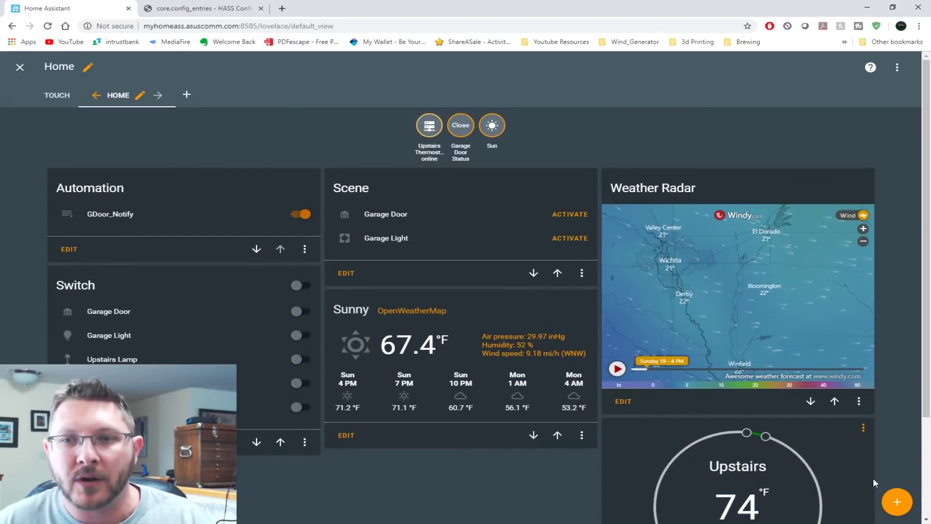
{"action": "left_click", "coordinate": [898, 502]}
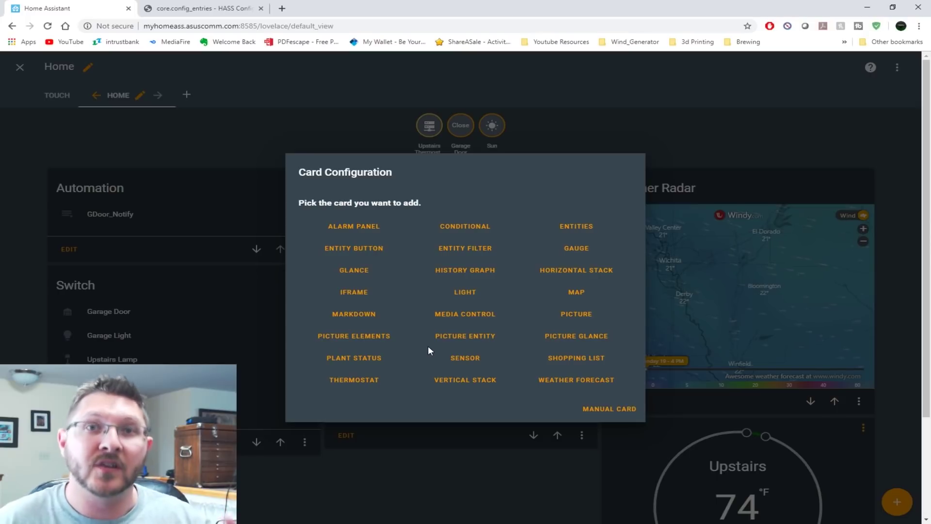
- Save a Light card named 'Garden Light' for the OSRAM LIGHTIFY Gardenspot RGB entity, keeping the default theme
{"action": "left_click", "coordinate": [465, 292]}
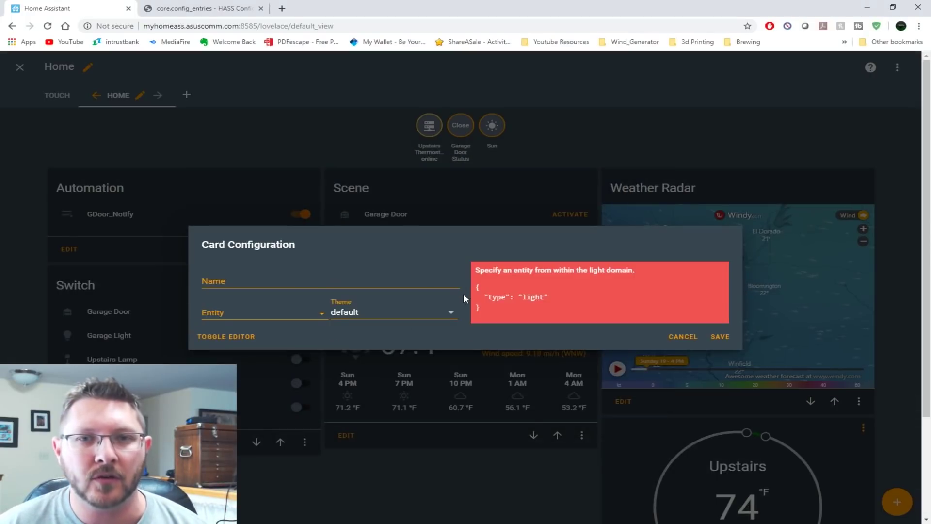
{"action": "left_click", "coordinate": [241, 279]}
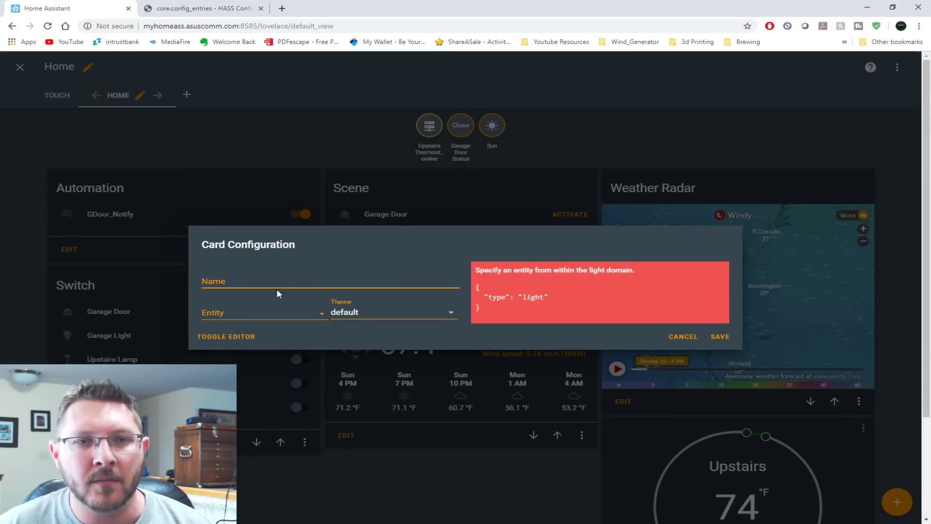
{"action": "type", "text": "Garden Light"}
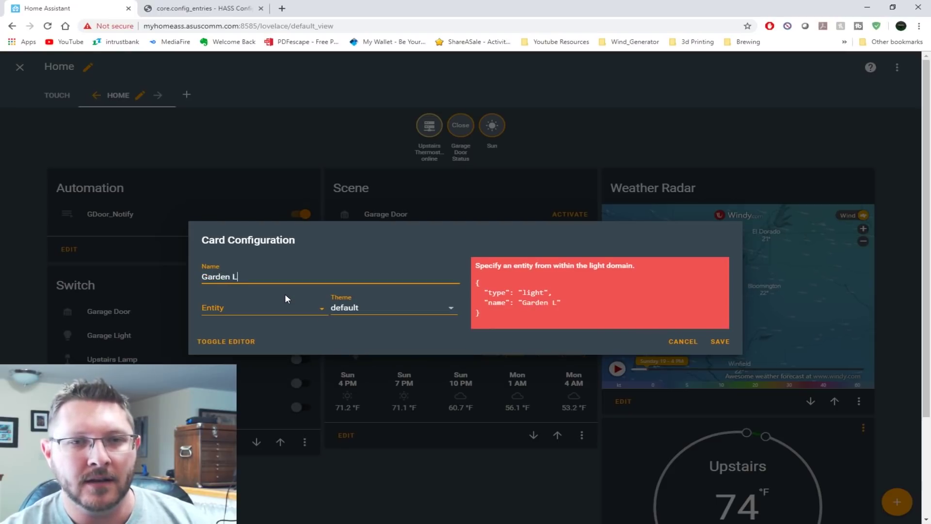
{"action": "left_click", "coordinate": [261, 310]}
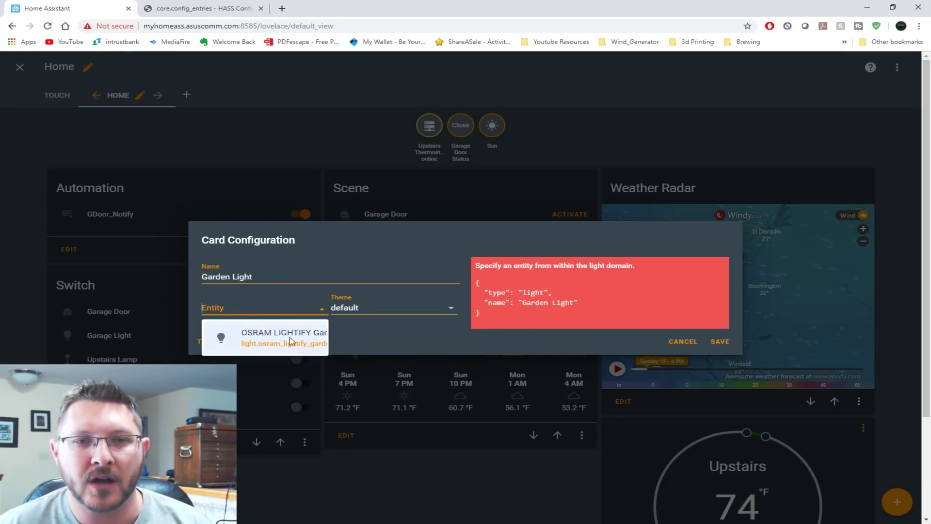
{"action": "left_click", "coordinate": [273, 338]}
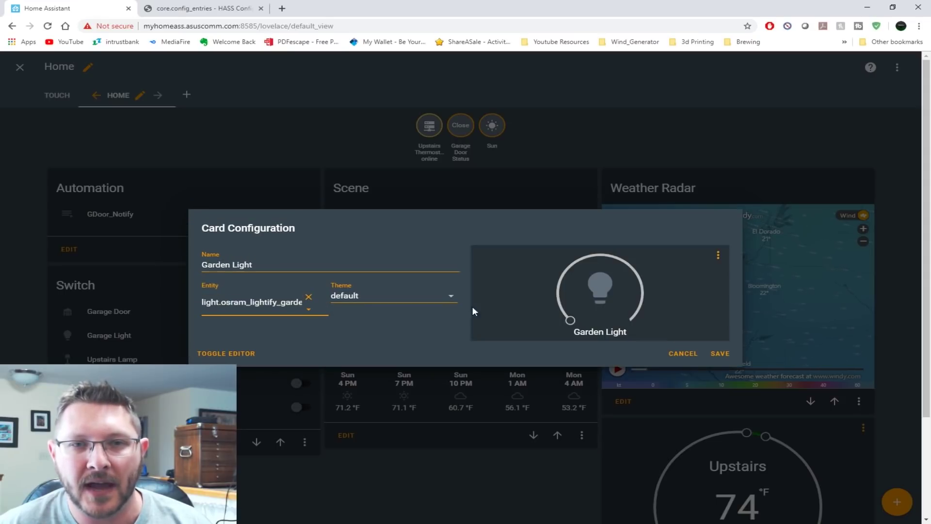
{"action": "left_click", "coordinate": [386, 298]}
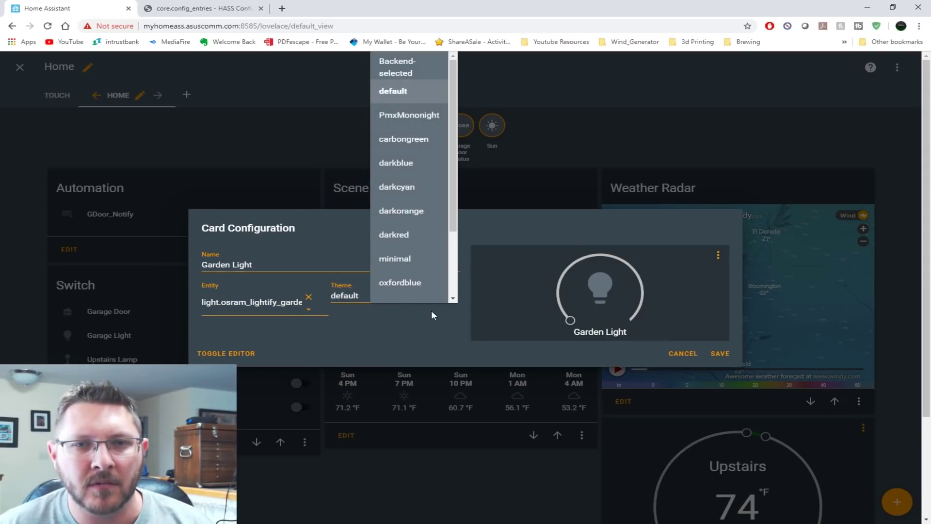
{"action": "left_click", "coordinate": [376, 338]}
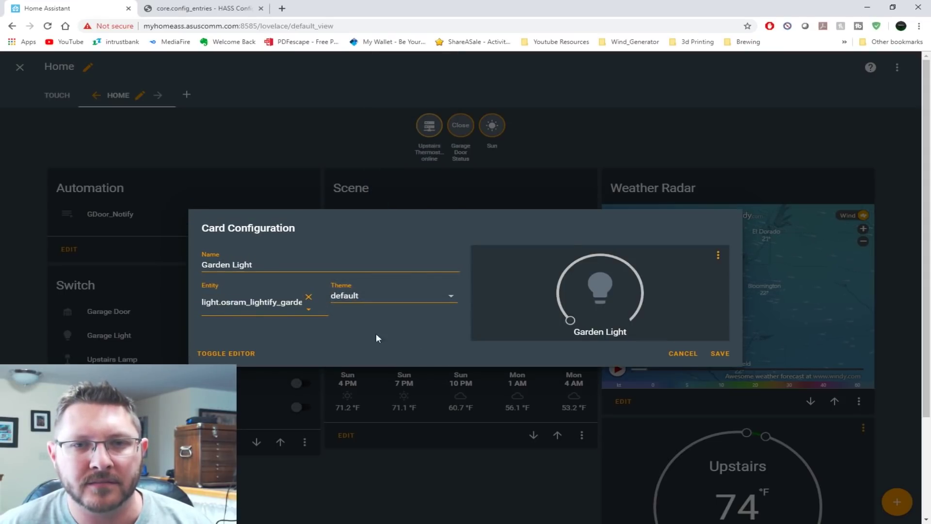
{"action": "left_click", "coordinate": [720, 353]}
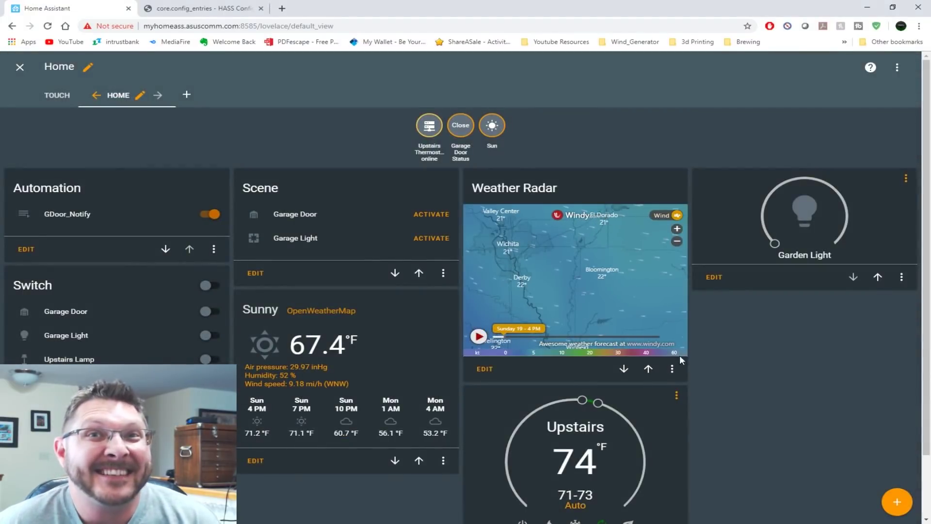
{"action": "left_click", "coordinate": [808, 219]}
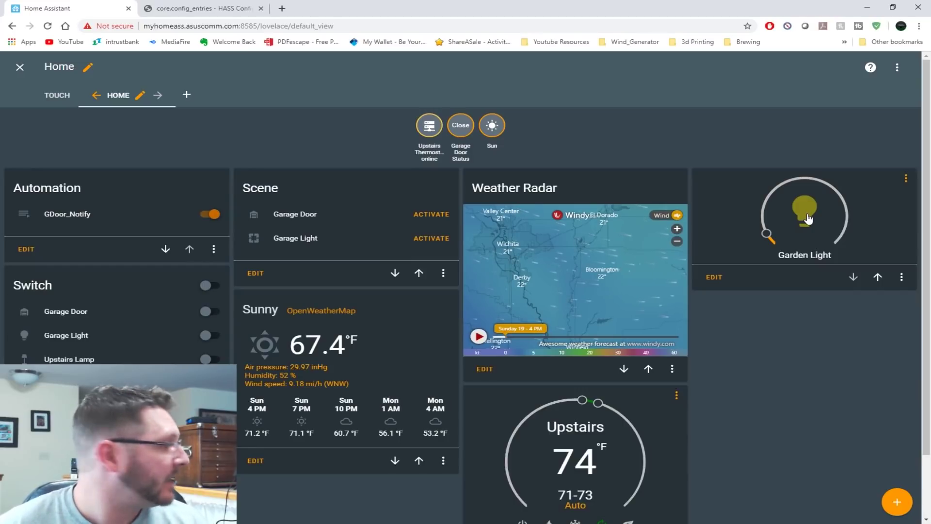
{"action": "left_click", "coordinate": [808, 220]}
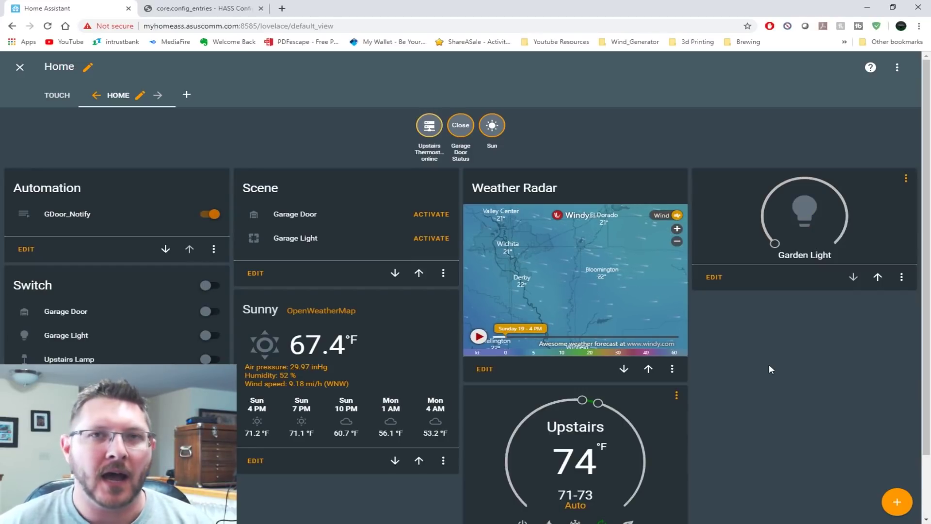